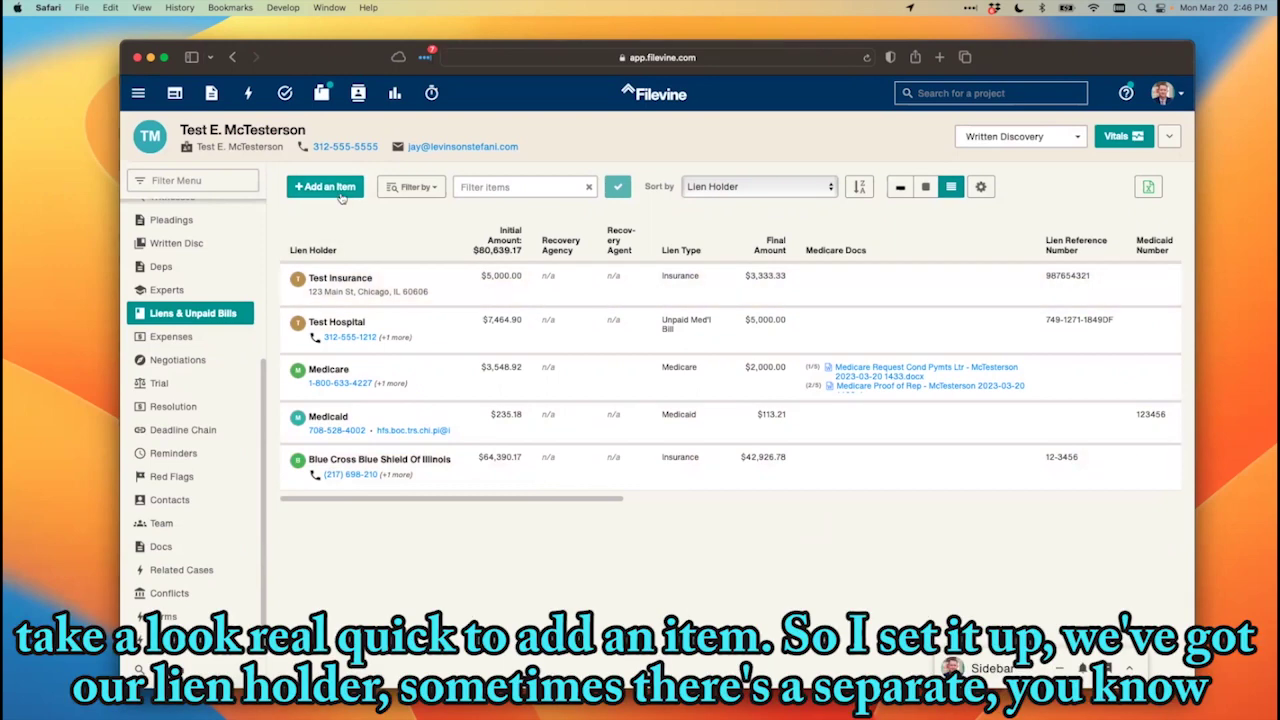
Start a new lien item and review the available lien types.
{"action": "left_click", "coordinate": [328, 187]}
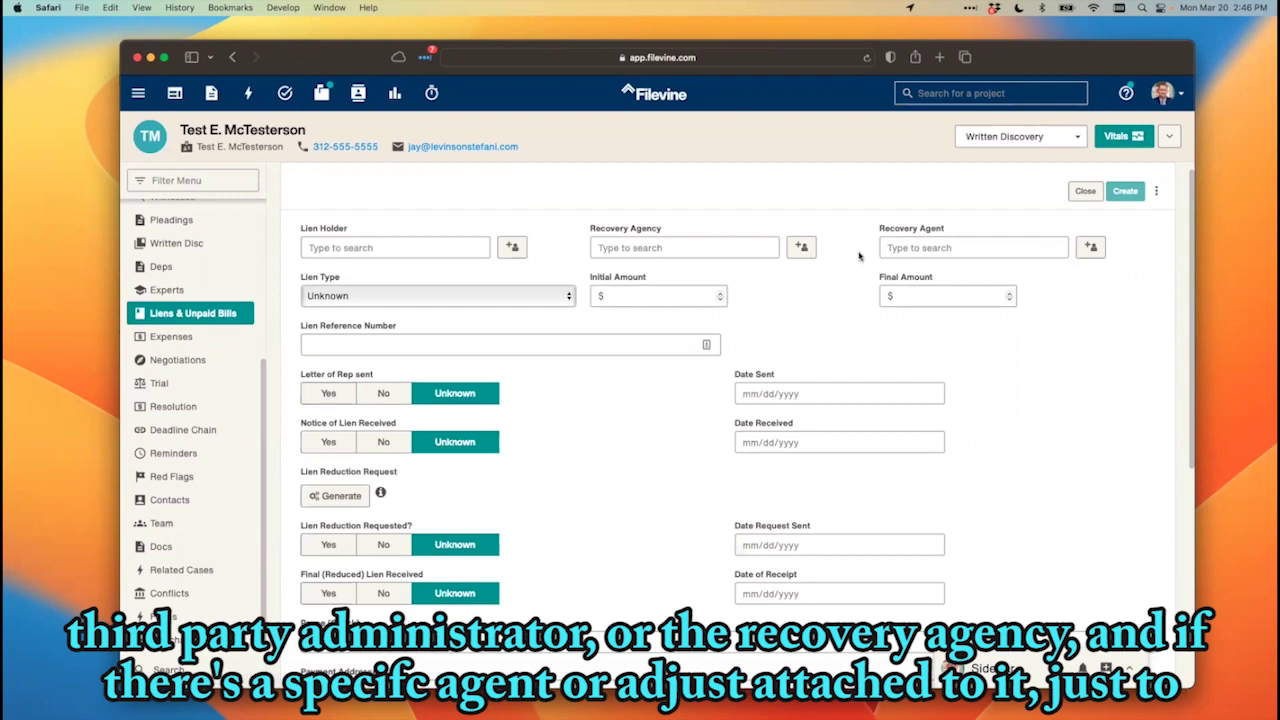
{"action": "left_click", "coordinate": [506, 298]}
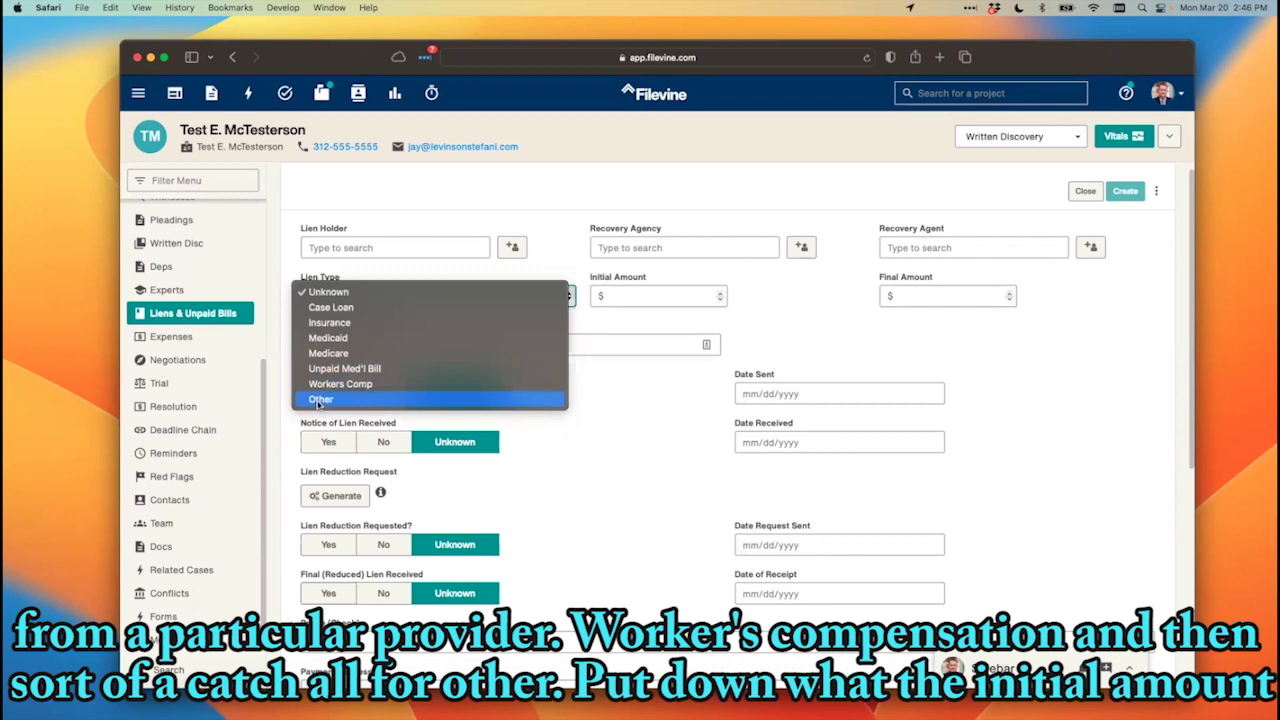
{"action": "left_click", "coordinate": [620, 295]}
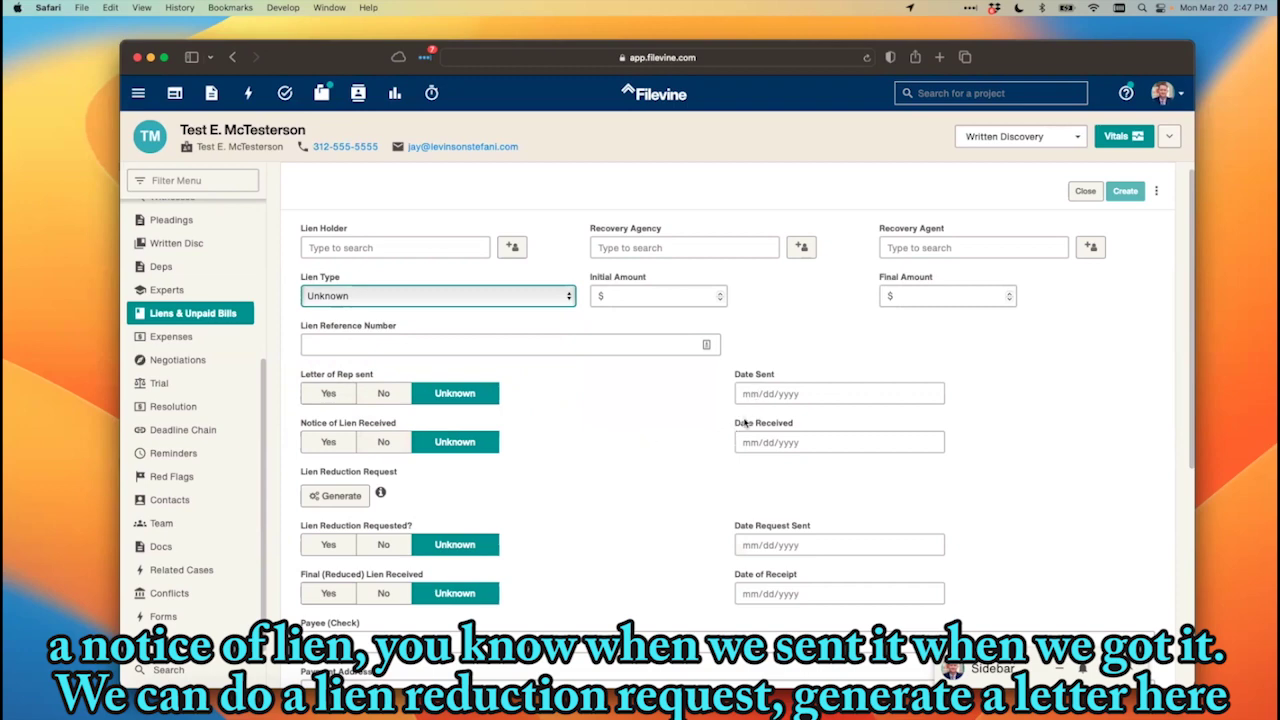
Examine the blank lien form's reduction request, payee, payment addressee, payment letter, notes and documents fields.
{"action": "scroll", "coordinate": [660, 455], "scroll_direction": "down", "scroll_amount": 3}
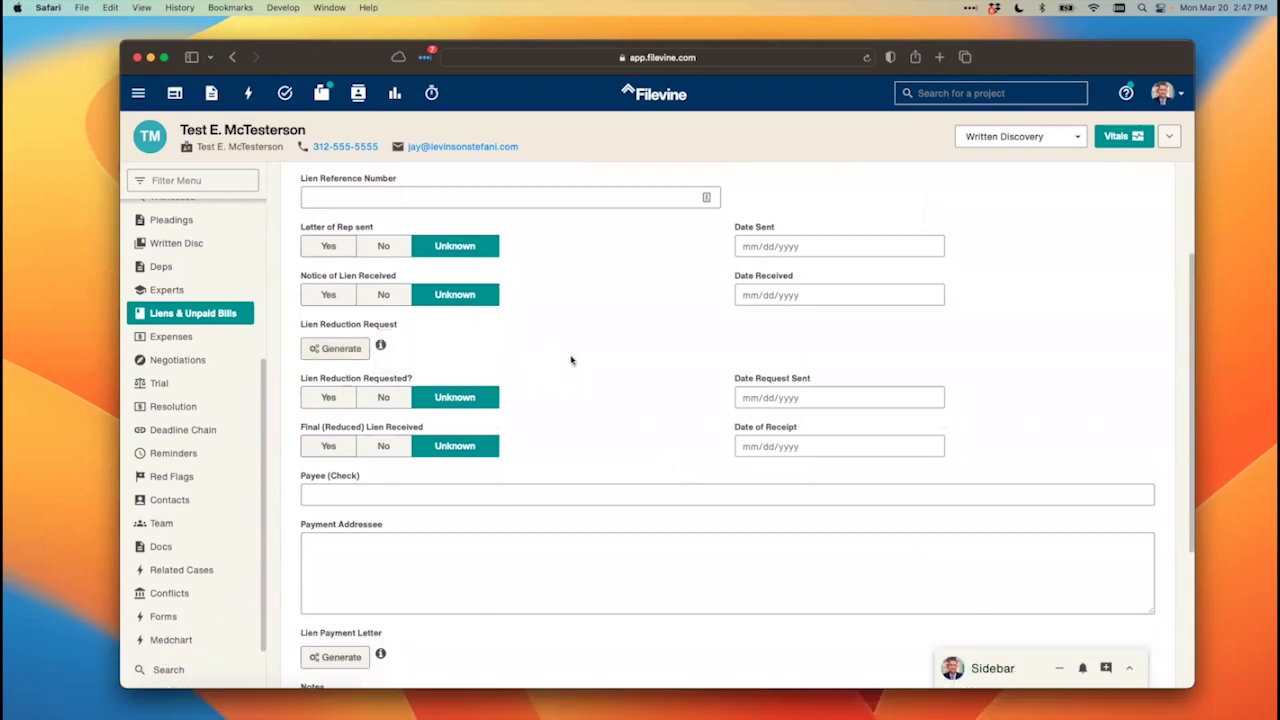
{"action": "scroll", "coordinate": [569, 355], "scroll_direction": "up", "scroll_amount": 3}
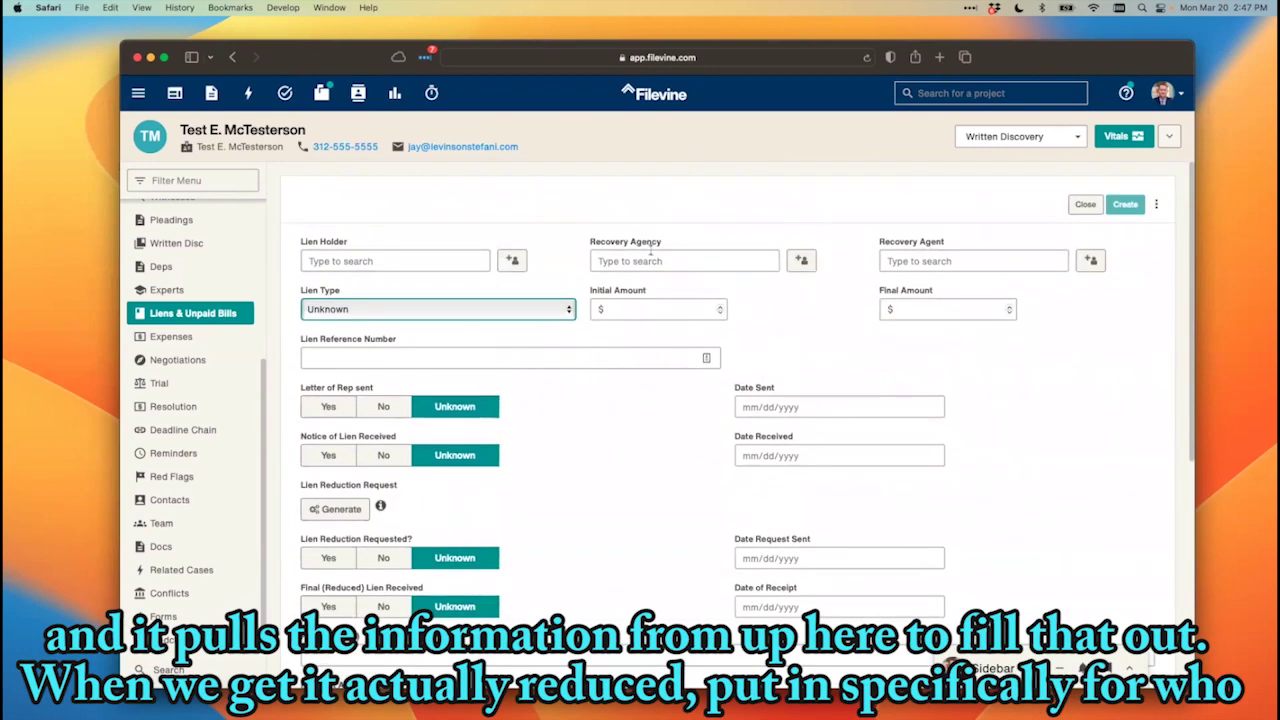
{"action": "scroll", "coordinate": [624, 395], "scroll_direction": "down", "scroll_amount": 5}
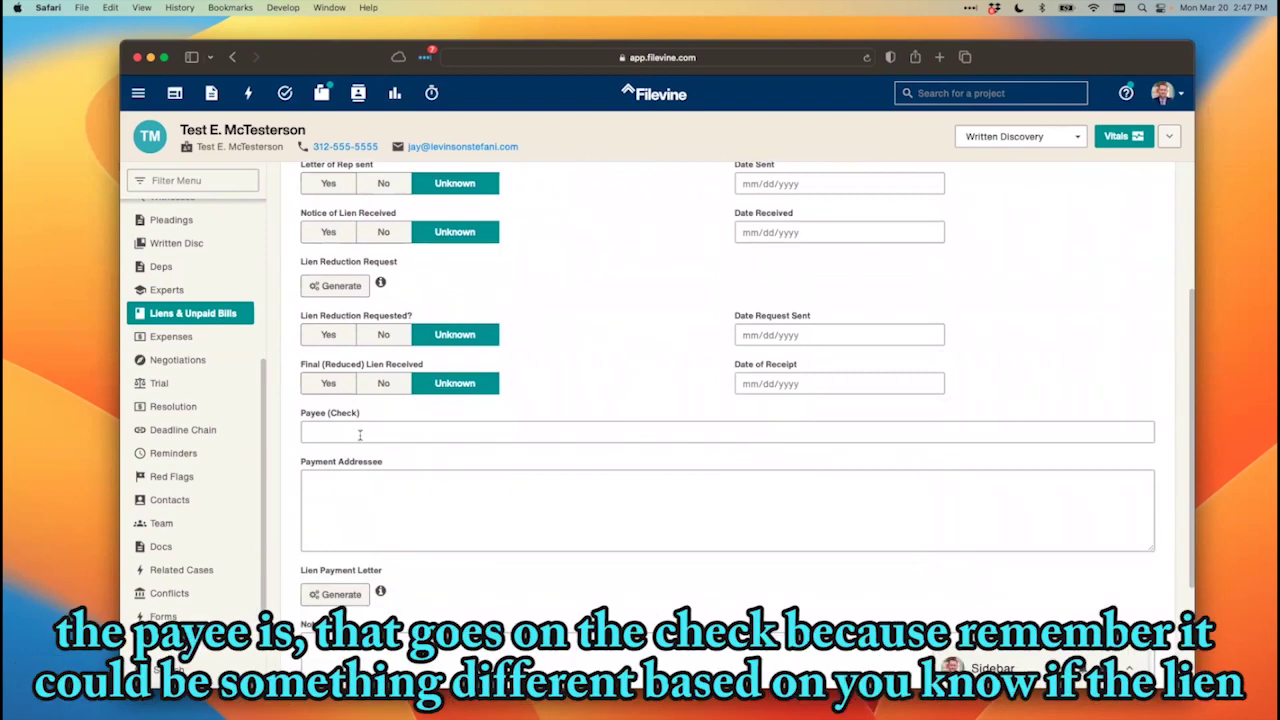
{"action": "scroll", "coordinate": [523, 420], "scroll_direction": "up", "scroll_amount": 4}
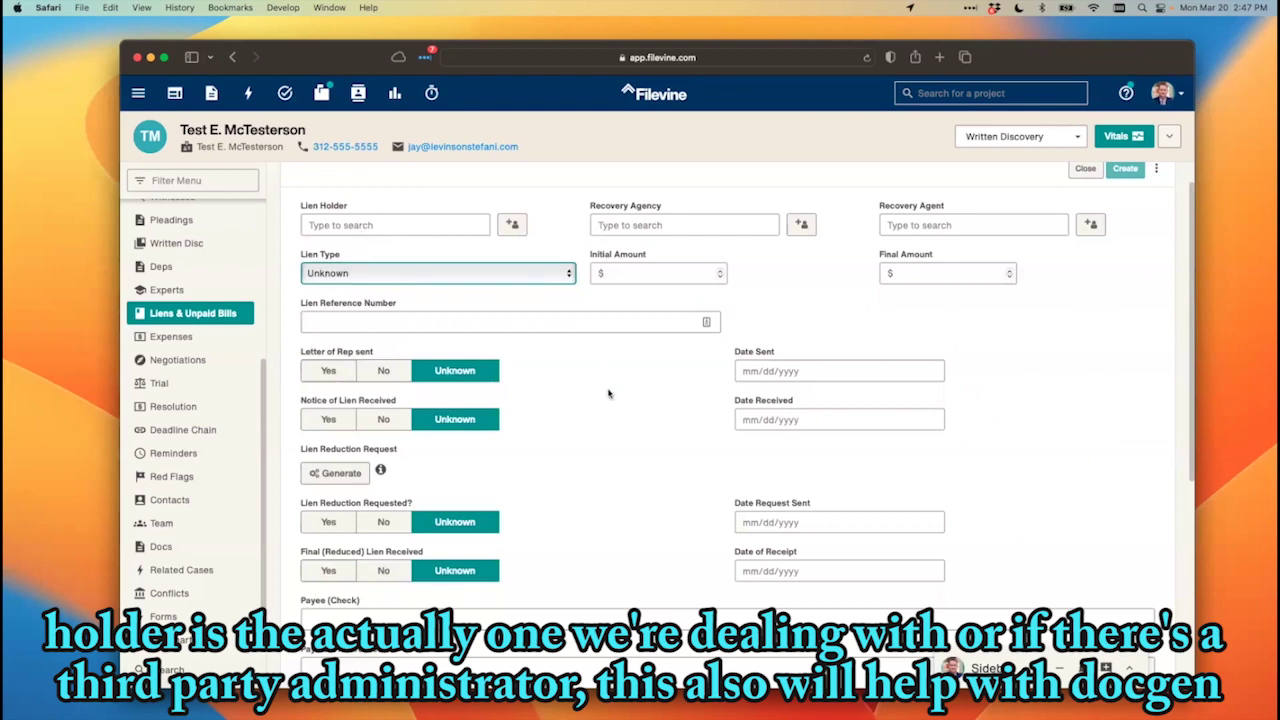
{"action": "scroll", "coordinate": [575, 445], "scroll_direction": "down", "scroll_amount": 3}
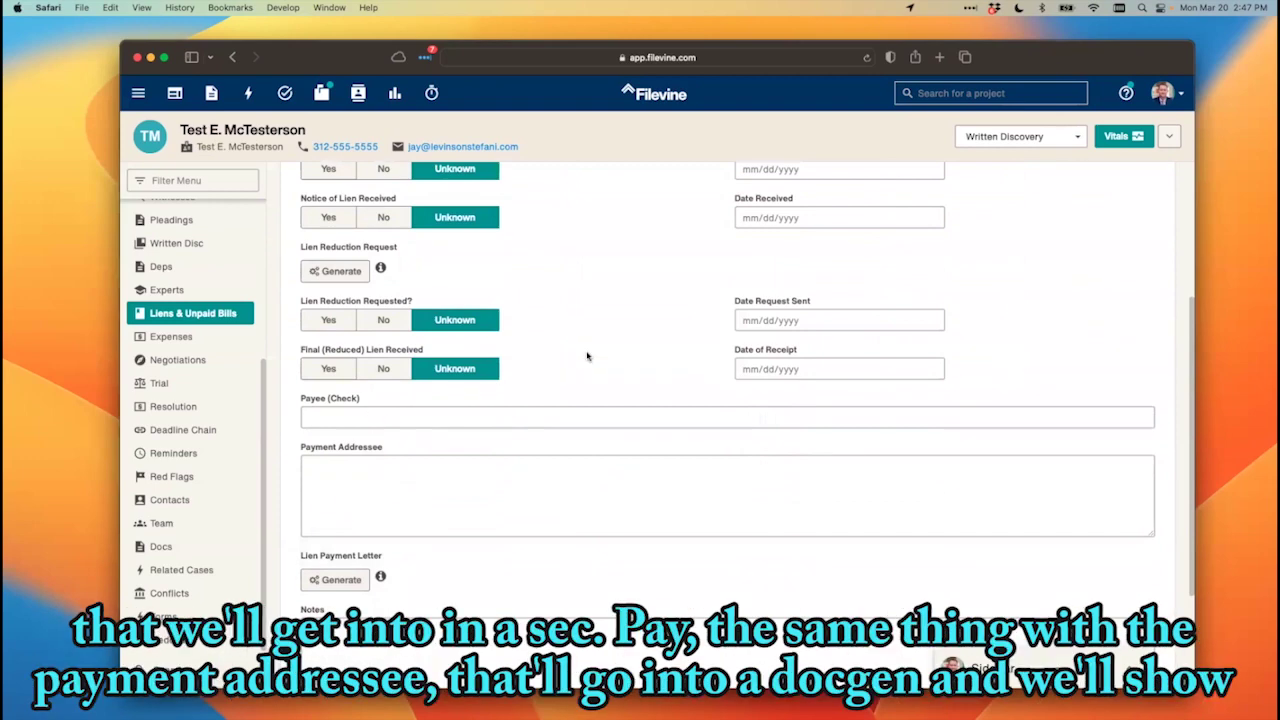
{"action": "left_click", "coordinate": [514, 501]}
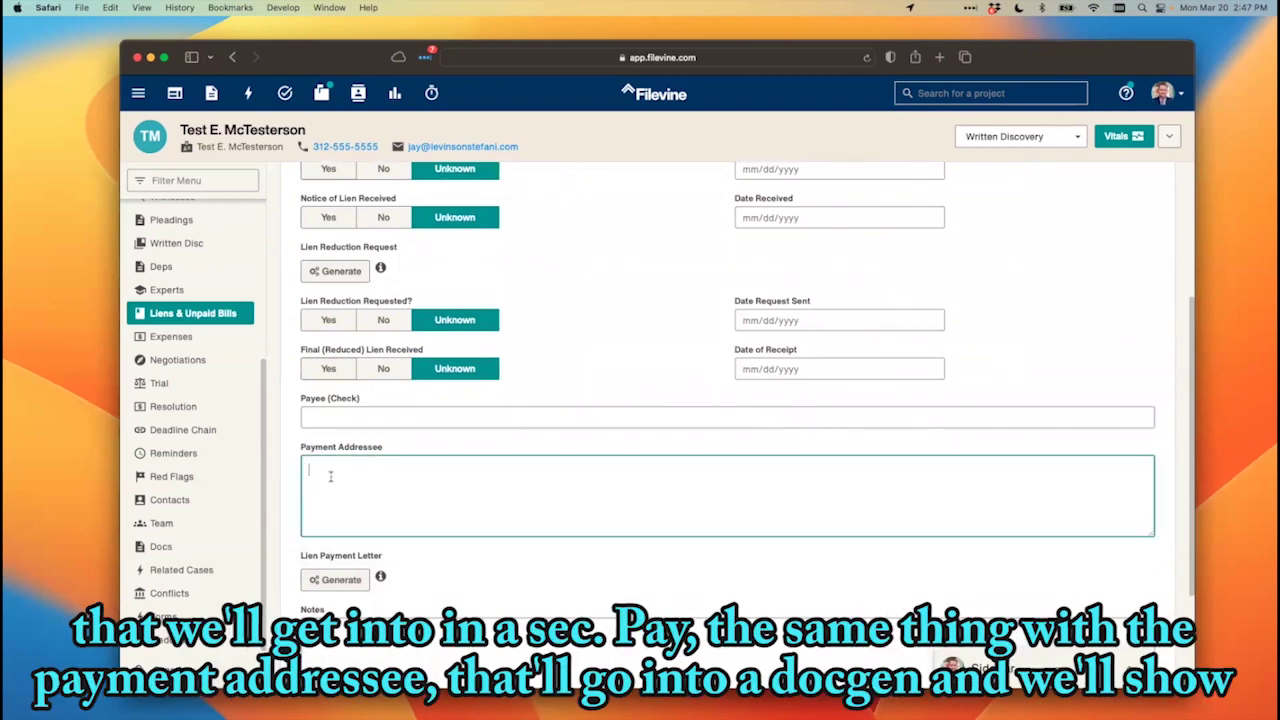
{"action": "scroll", "coordinate": [330, 477], "scroll_direction": "down", "scroll_amount": 2}
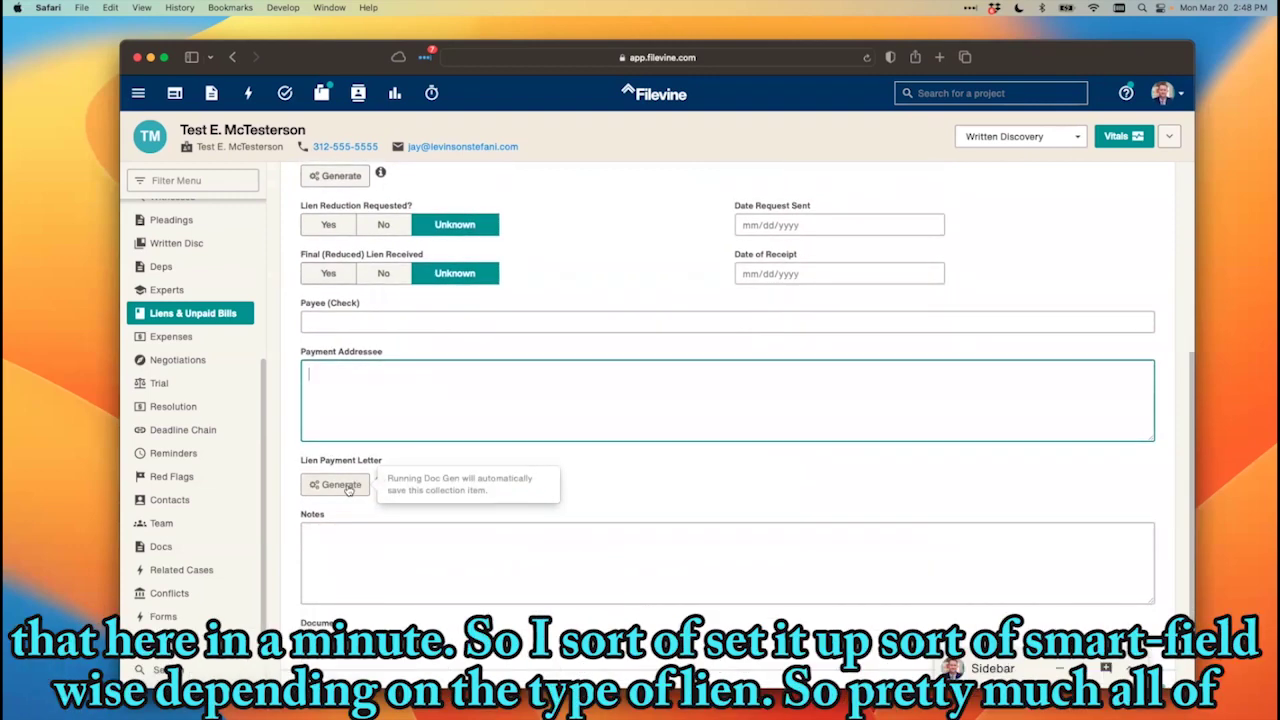
{"action": "scroll", "coordinate": [494, 466], "scroll_direction": "down", "scroll_amount": 2}
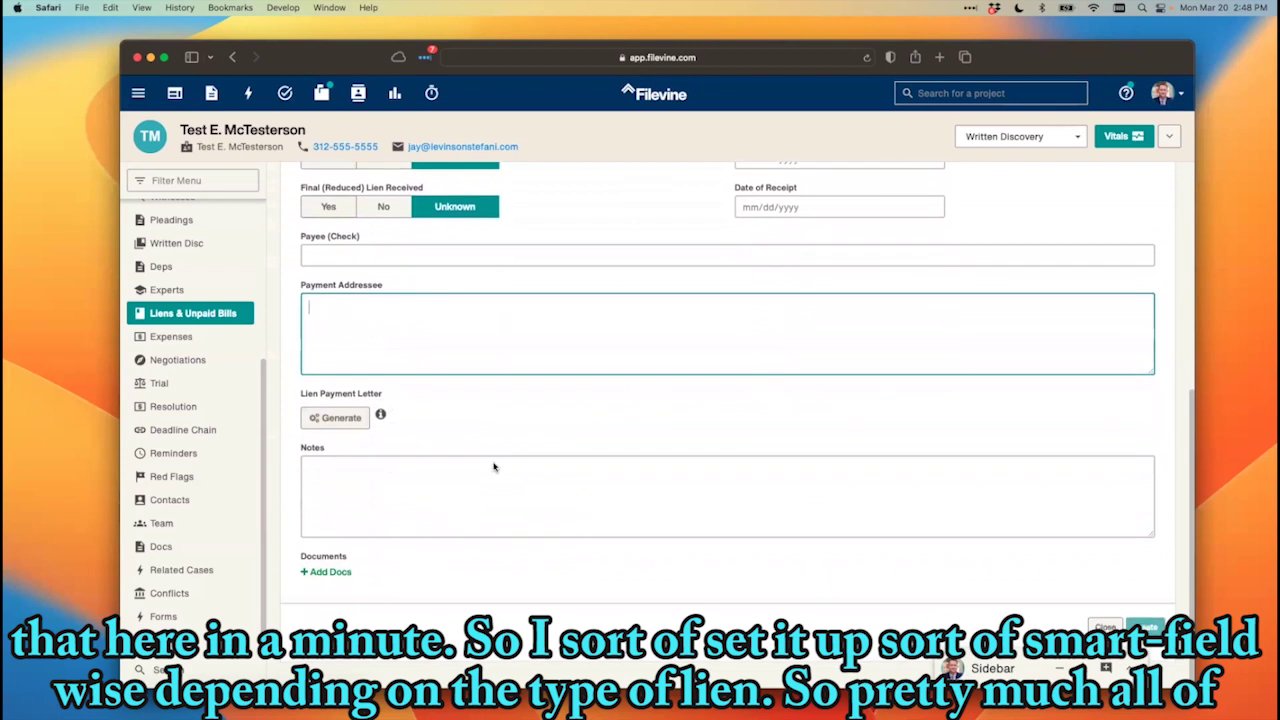
{"action": "scroll", "coordinate": [390, 325], "scroll_direction": "up", "scroll_amount": 5}
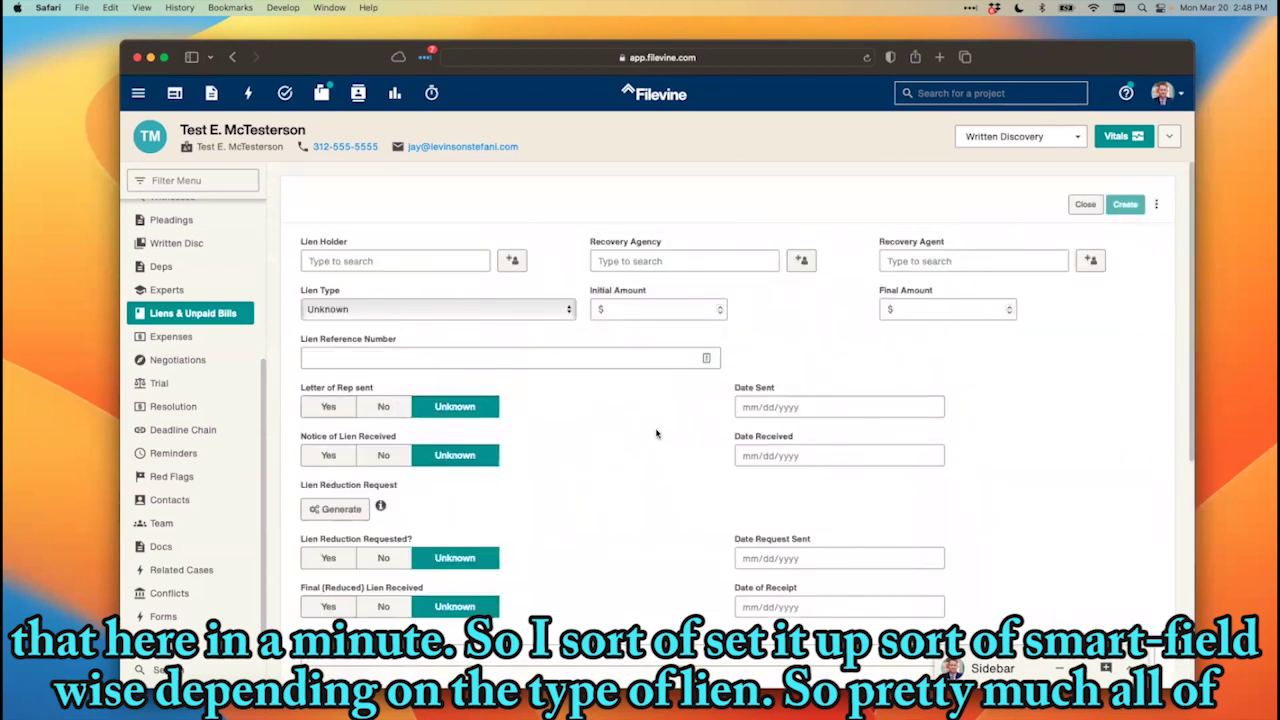
Set the new item's lien type to Medicare and examine the Medicare-specific number, document template and payment fields.
{"action": "left_click", "coordinate": [462, 313]}
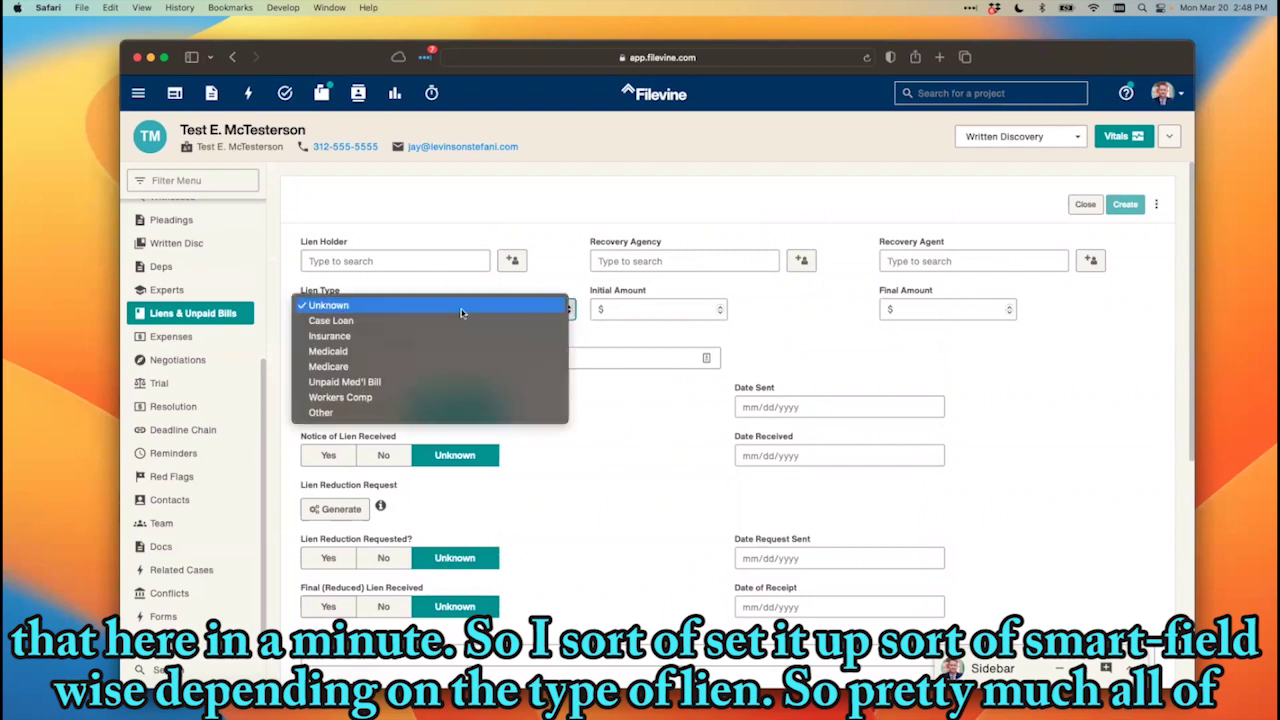
{"action": "left_click", "coordinate": [462, 305]}
{"action": "scroll", "coordinate": [661, 415], "scroll_direction": "down", "scroll_amount": 3}
{"action": "scroll", "coordinate": [661, 415], "scroll_direction": "up", "scroll_amount": 3}
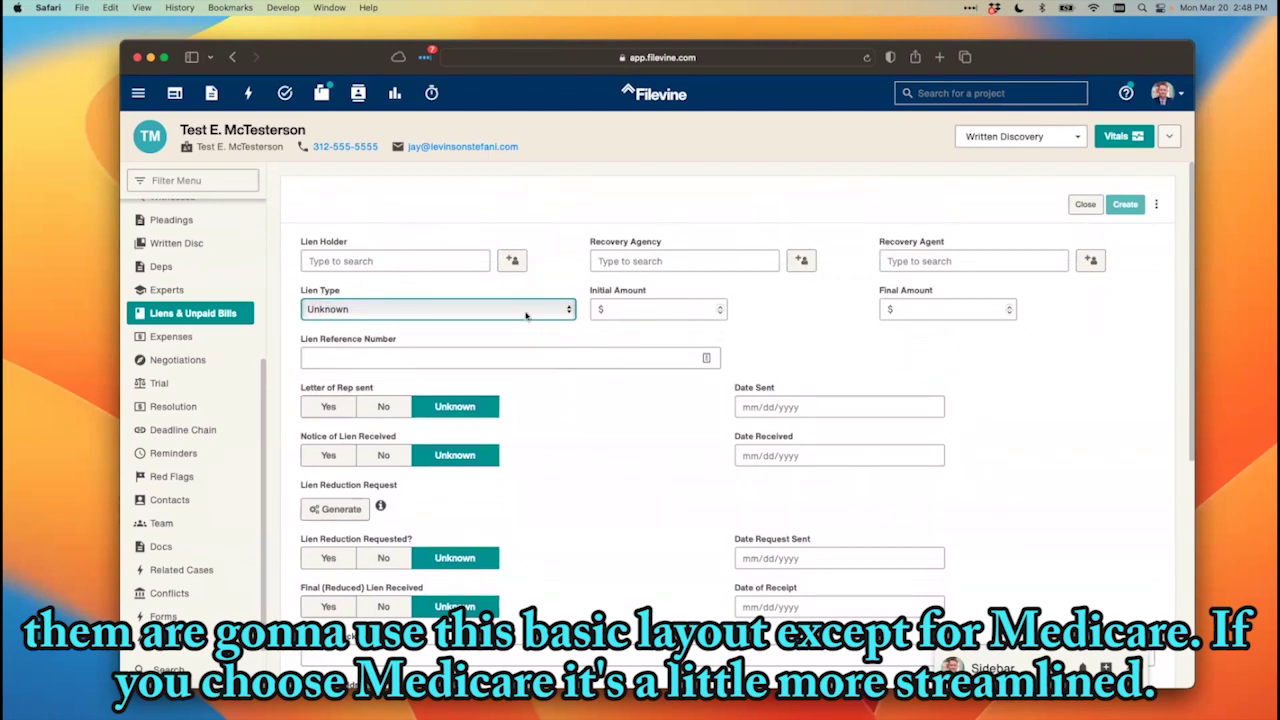
{"action": "left_click", "coordinate": [527, 317]}
{"action": "left_click", "coordinate": [343, 367]}
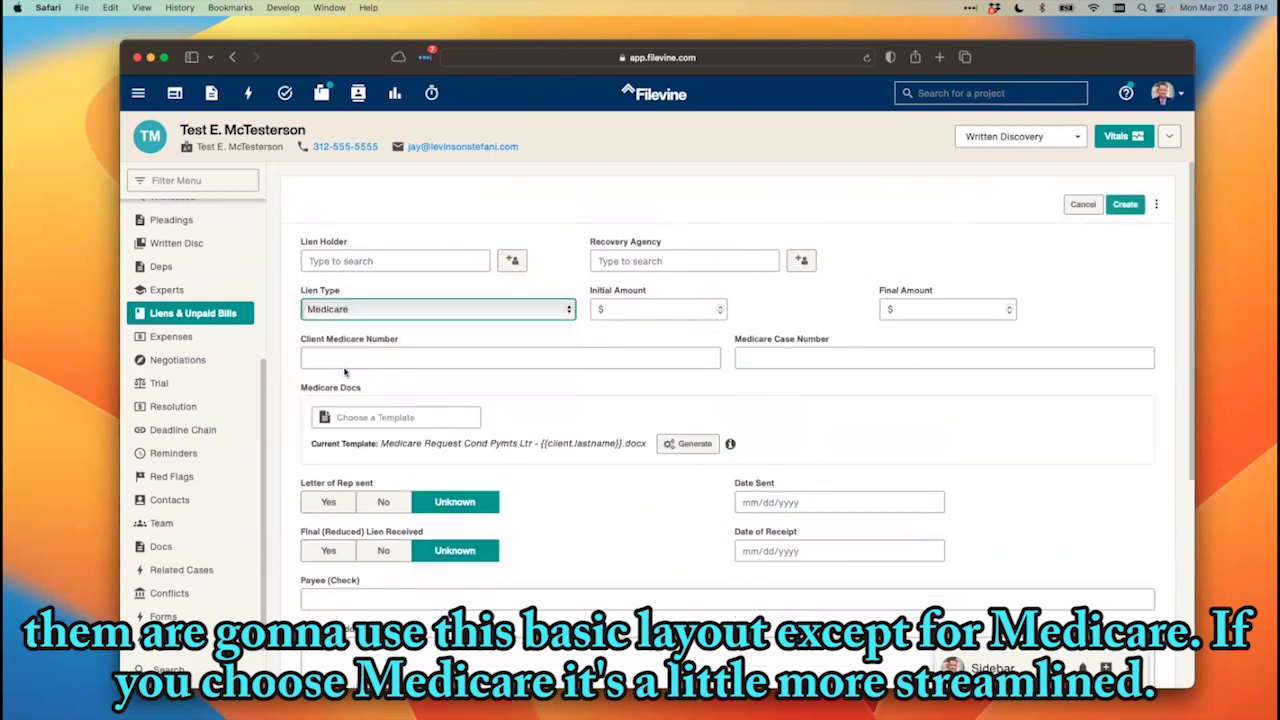
{"action": "scroll", "coordinate": [573, 405], "scroll_direction": "down", "scroll_amount": 2}
{"action": "scroll", "coordinate": [573, 405], "scroll_direction": "down", "scroll_amount": 1}
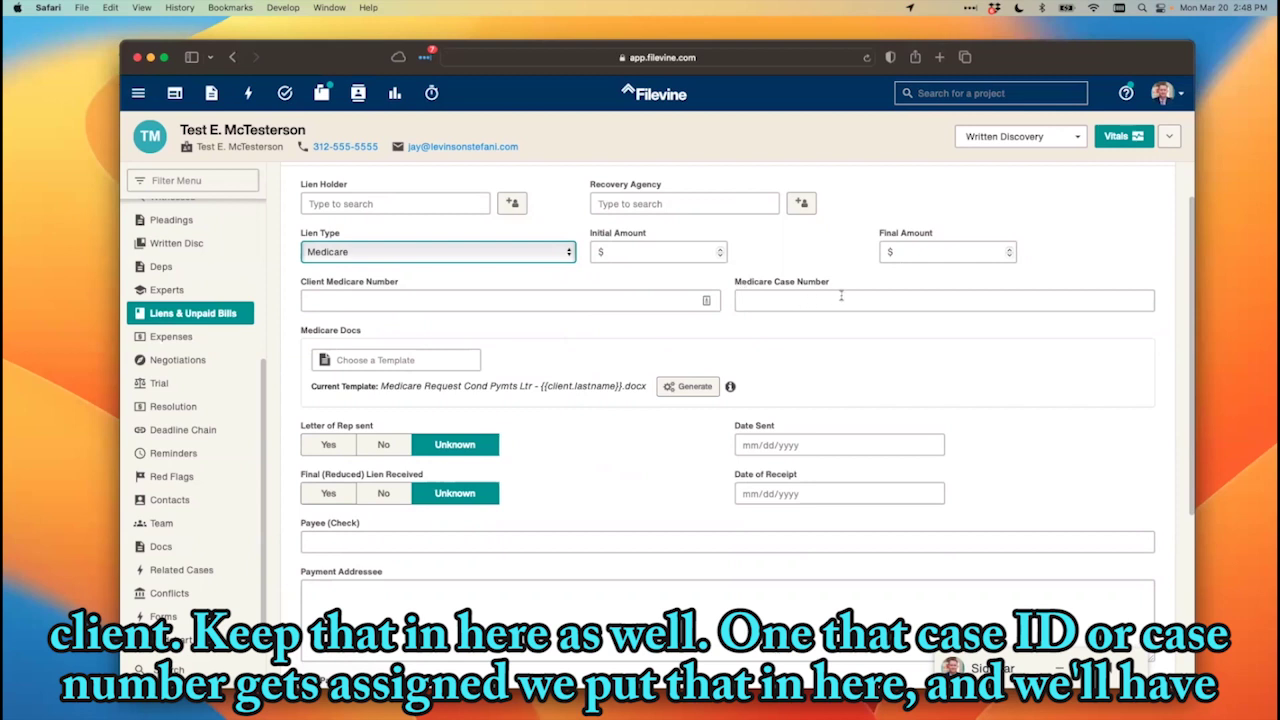
{"action": "scroll", "coordinate": [720, 325], "scroll_direction": "down", "scroll_amount": 1}
{"action": "scroll", "coordinate": [717, 325], "scroll_direction": "down", "scroll_amount": 3}
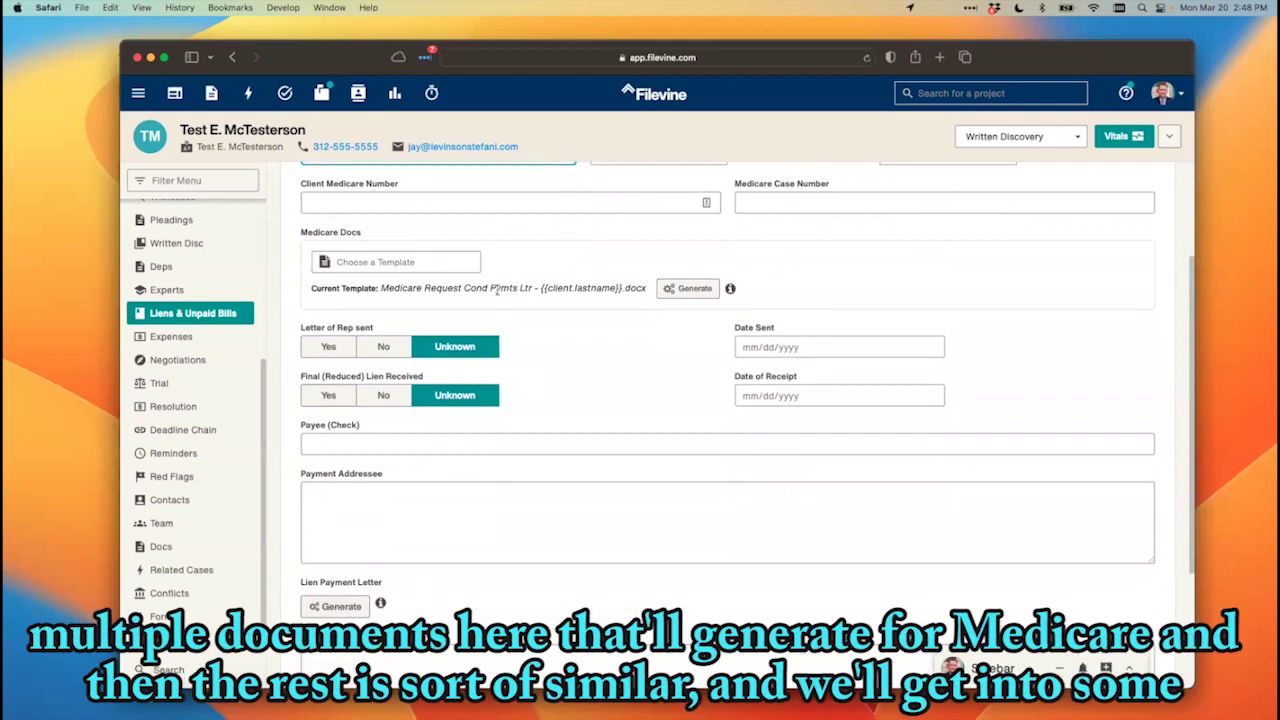
{"action": "scroll", "coordinate": [494, 467], "scroll_direction": "down", "scroll_amount": 6}
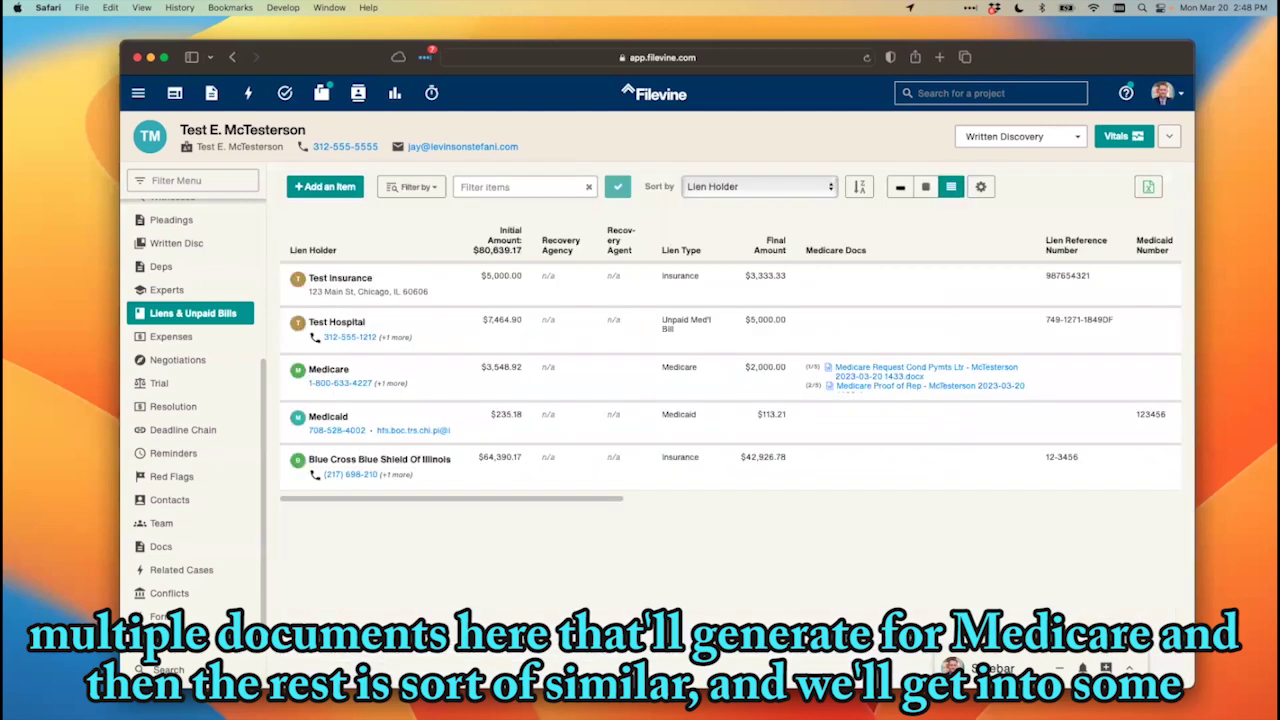
Open the Test Insurance lien and review its amounts, reduction status, payee and payment addressee.
{"action": "left_click", "coordinate": [452, 283]}
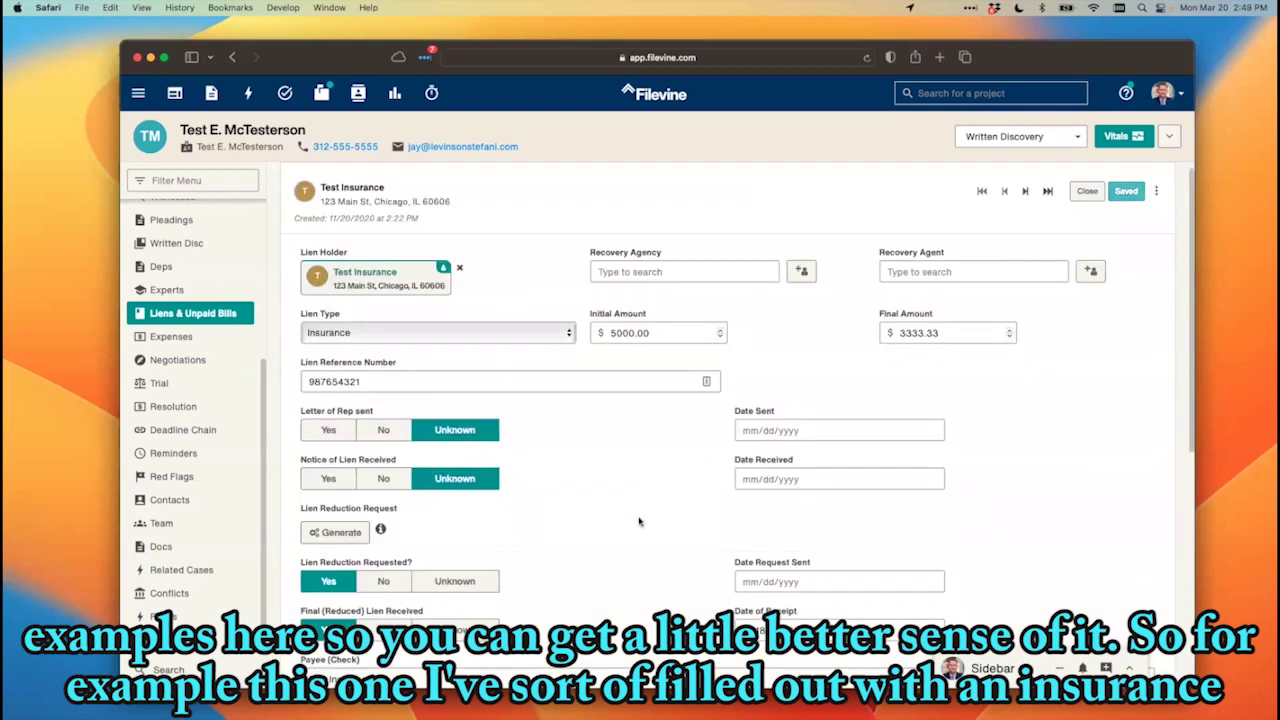
{"action": "scroll", "coordinate": [640, 521], "scroll_direction": "down", "scroll_amount": 1}
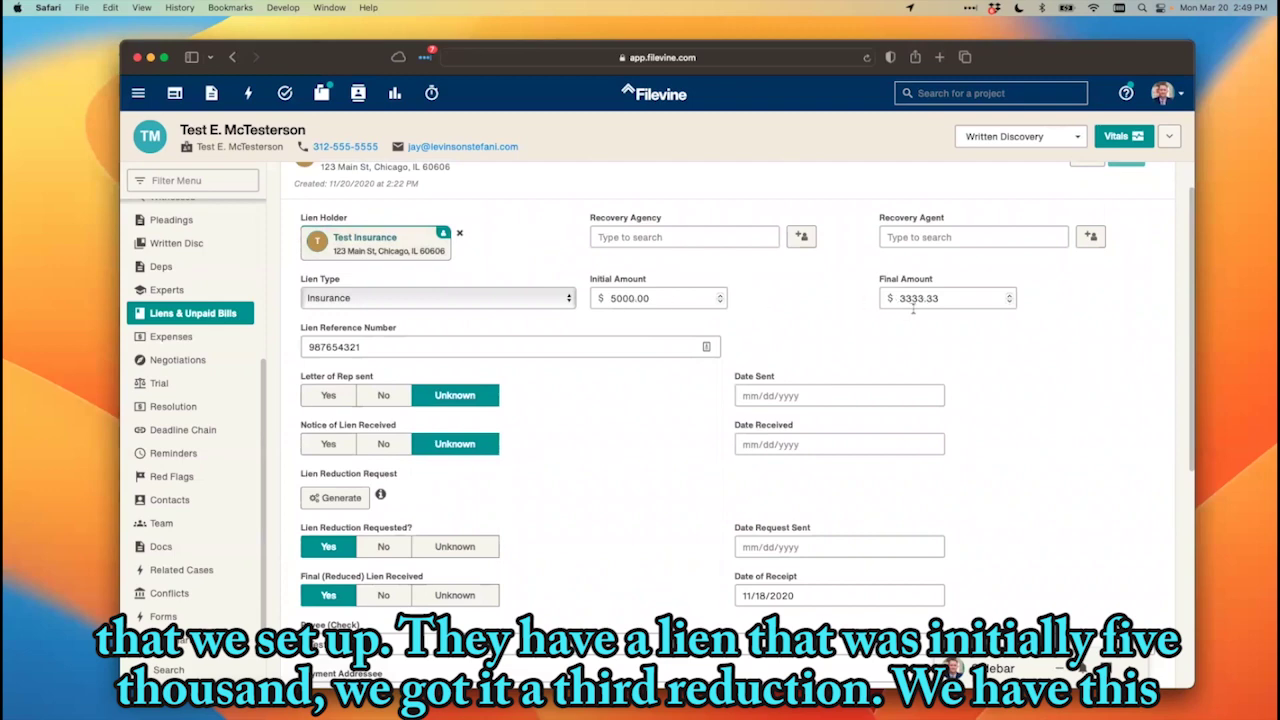
{"action": "scroll", "coordinate": [634, 424], "scroll_direction": "down", "scroll_amount": 4}
{"action": "scroll", "coordinate": [634, 424], "scroll_direction": "down", "scroll_amount": 3}
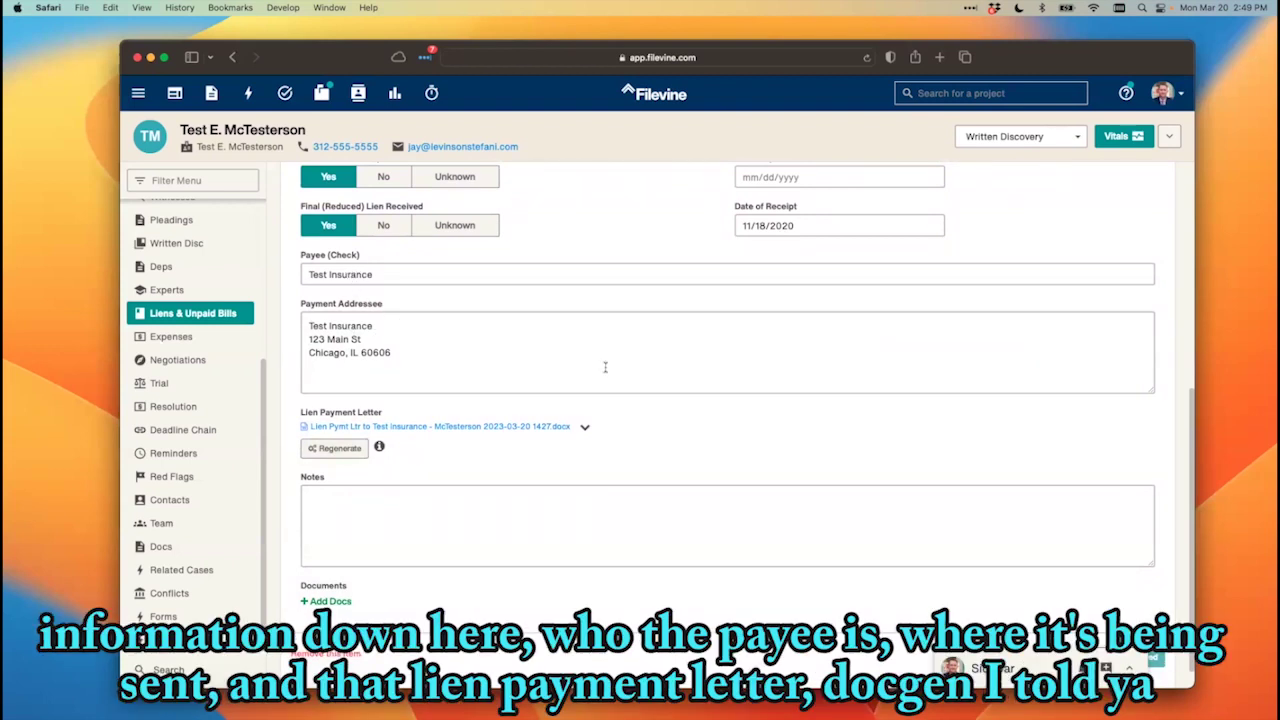
{"action": "scroll", "coordinate": [605, 366], "scroll_direction": "down", "scroll_amount": 1}
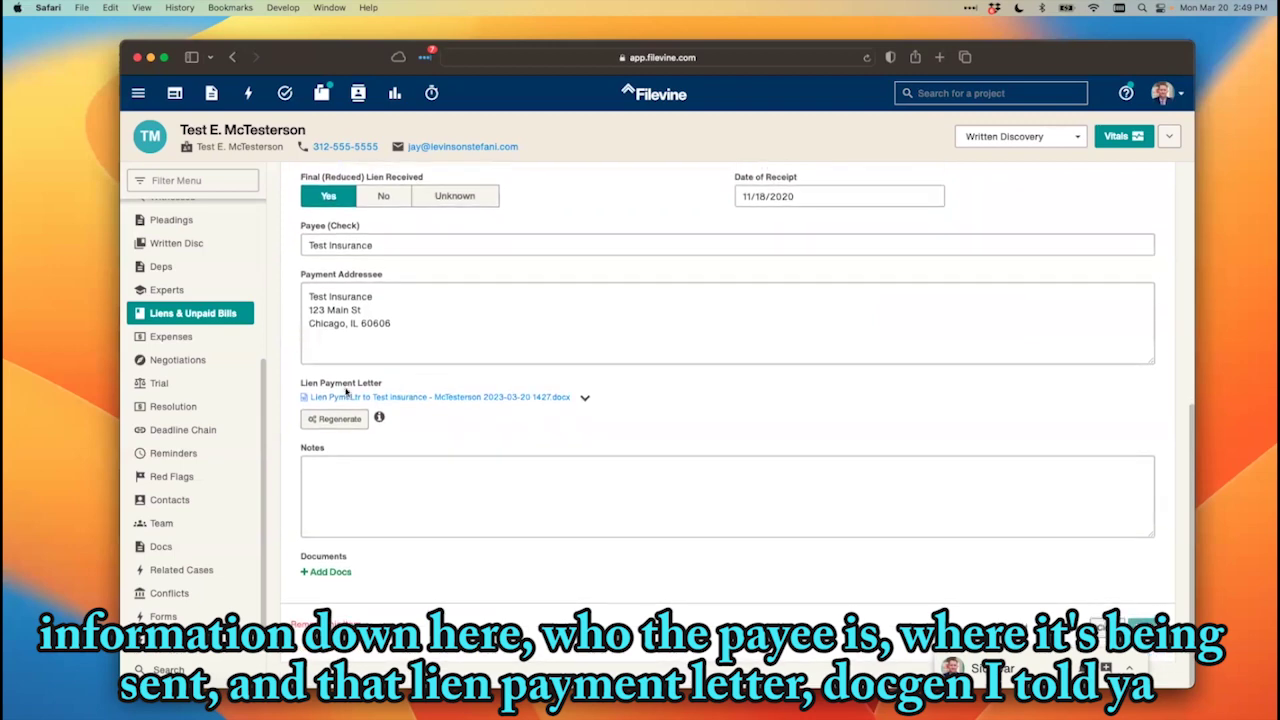
View the generated lien payment letter to Test Insurance, then return to the lien record and recheck its payee details.
{"action": "left_click", "coordinate": [448, 397]}
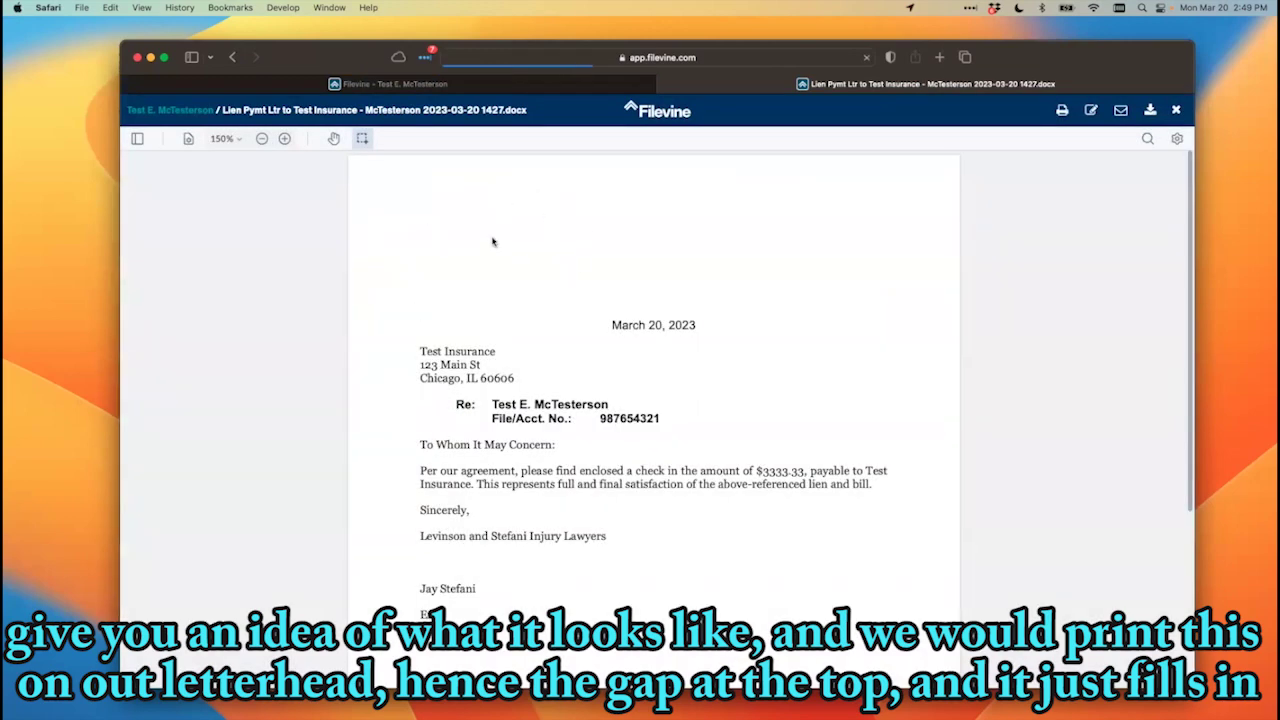
{"action": "scroll", "coordinate": [769, 377], "scroll_direction": "down", "scroll_amount": 2}
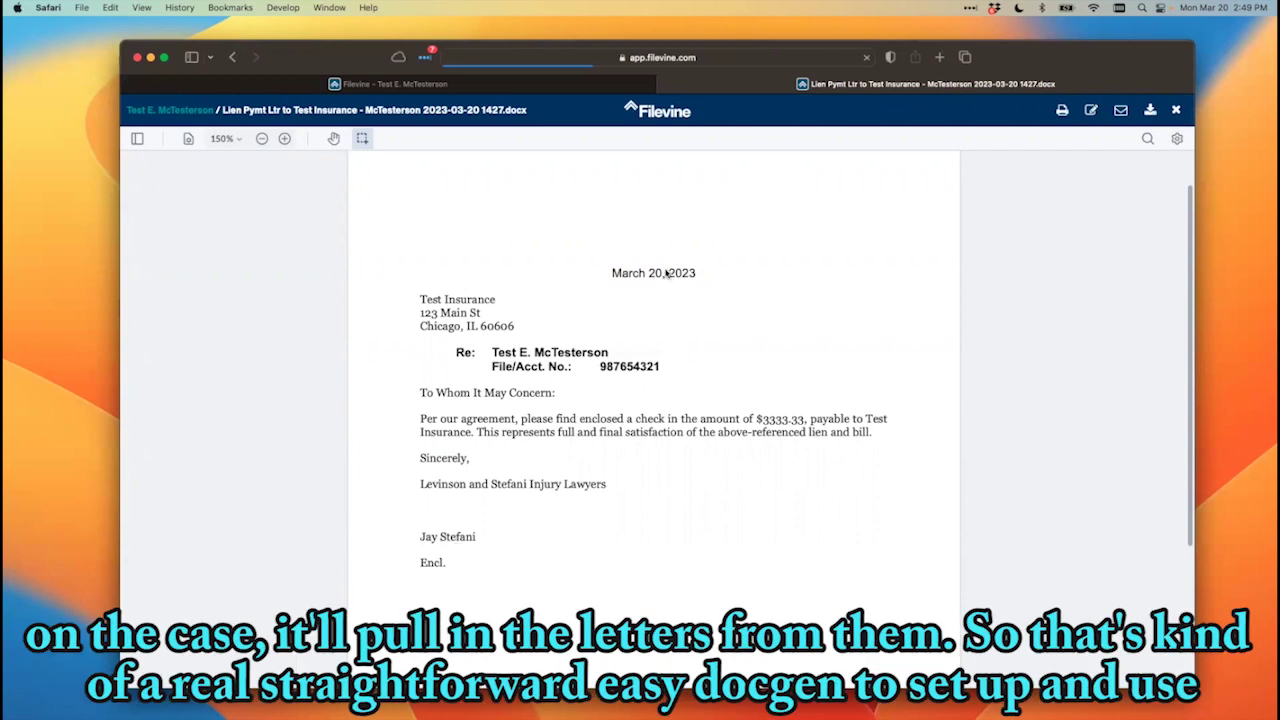
{"action": "left_click", "coordinate": [665, 88]}
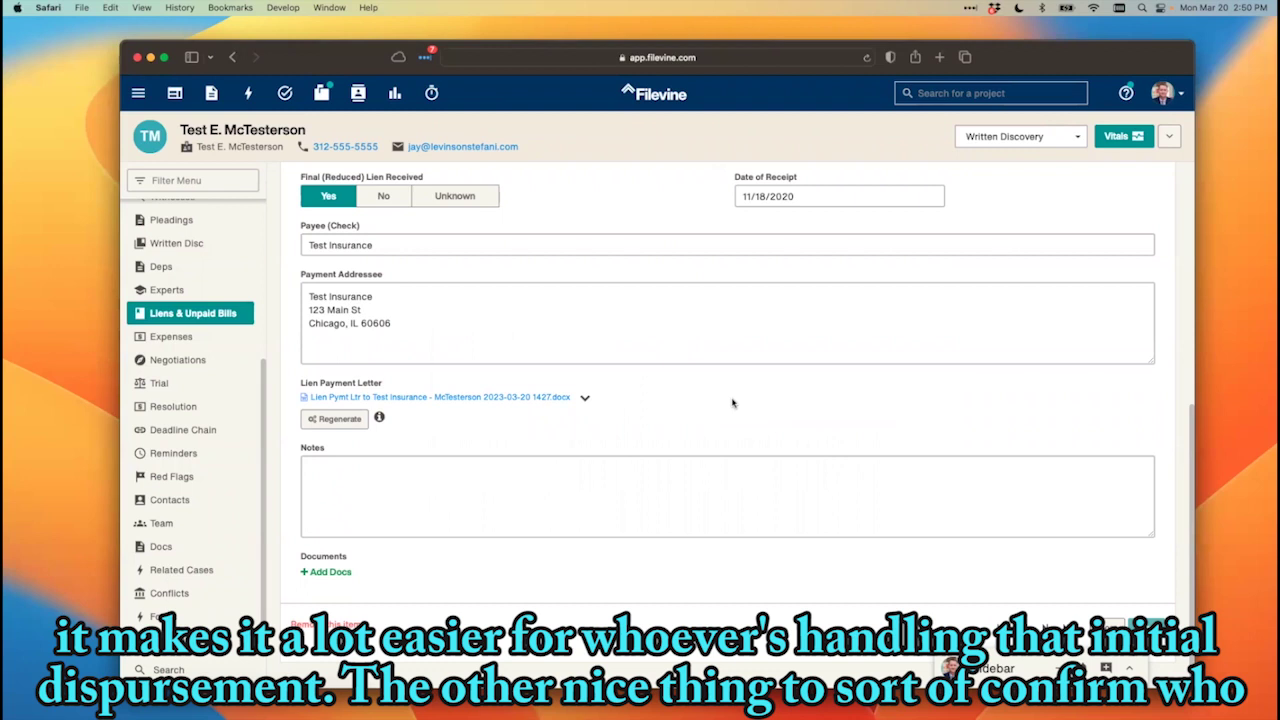
{"action": "scroll", "coordinate": [732, 403], "scroll_direction": "up", "scroll_amount": 2}
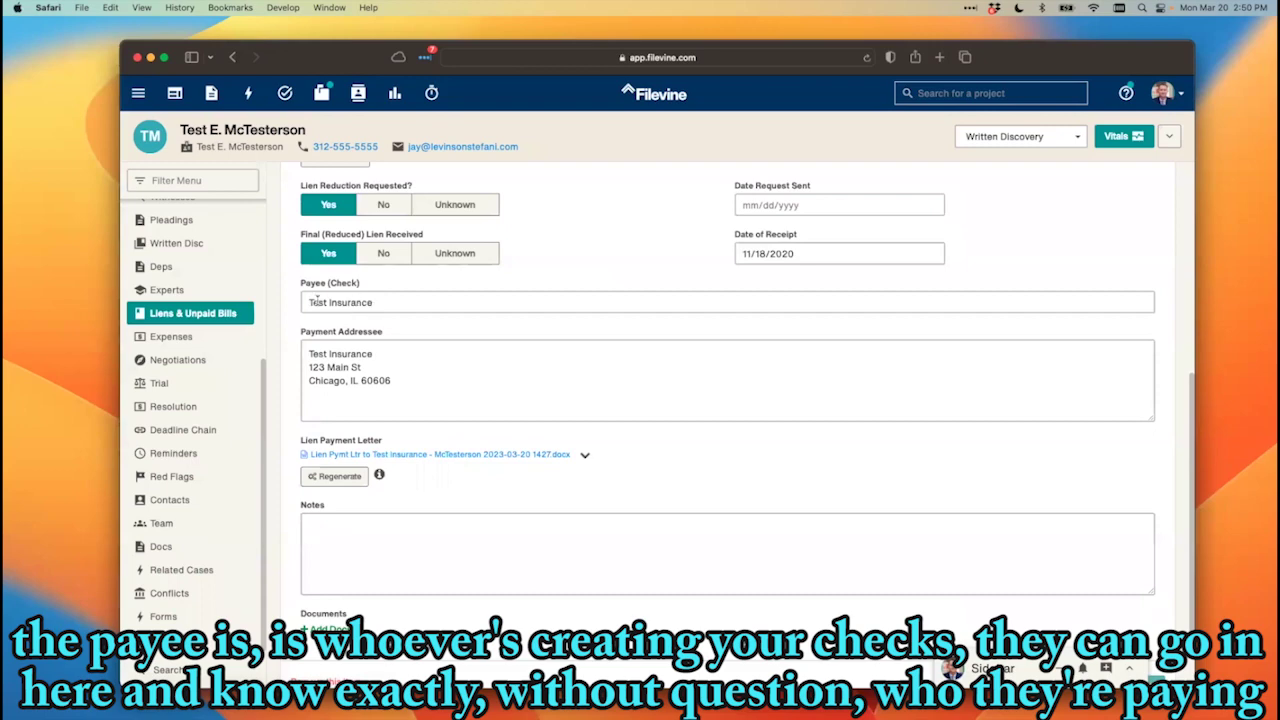
{"action": "scroll", "coordinate": [729, 299], "scroll_direction": "up", "scroll_amount": 5}
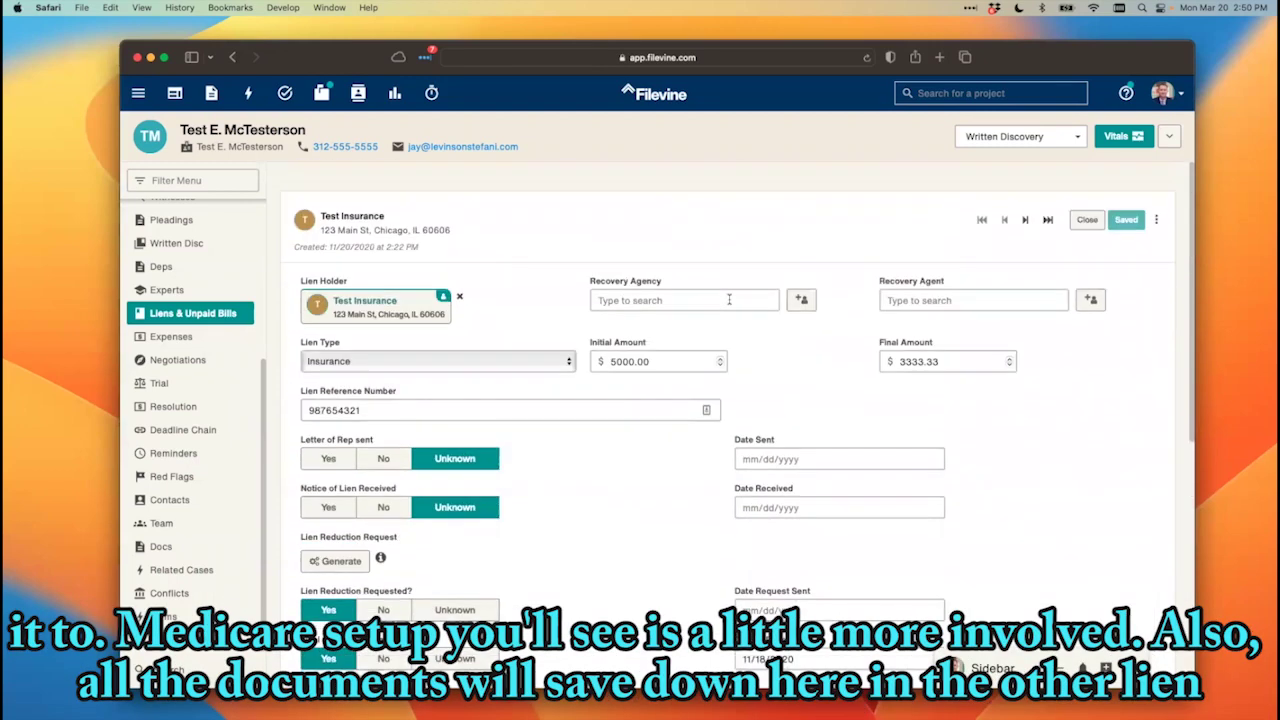
{"action": "scroll", "coordinate": [729, 299], "scroll_direction": "up", "scroll_amount": 5}
Open the Medicare lien and review its generated Medicare letters, payment fields and Medicare Documents section.
{"action": "left_click", "coordinate": [451, 374]}
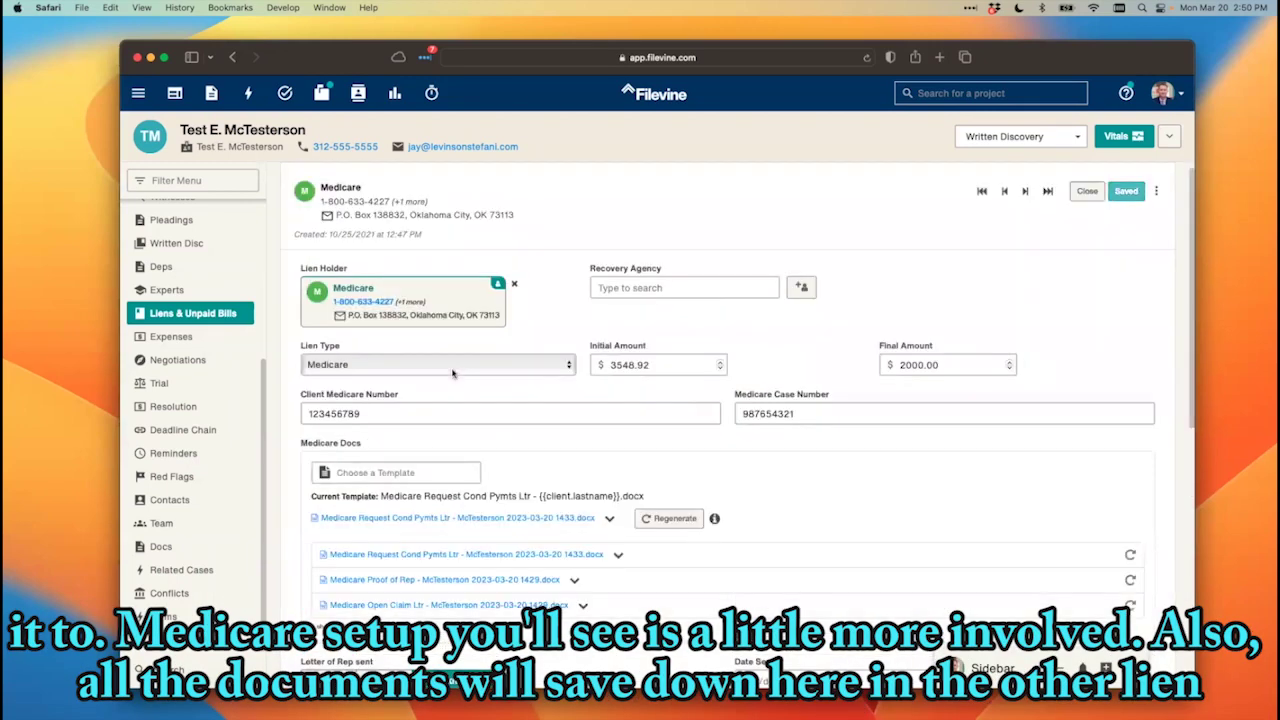
{"action": "scroll", "coordinate": [520, 420], "scroll_direction": "down", "scroll_amount": 3}
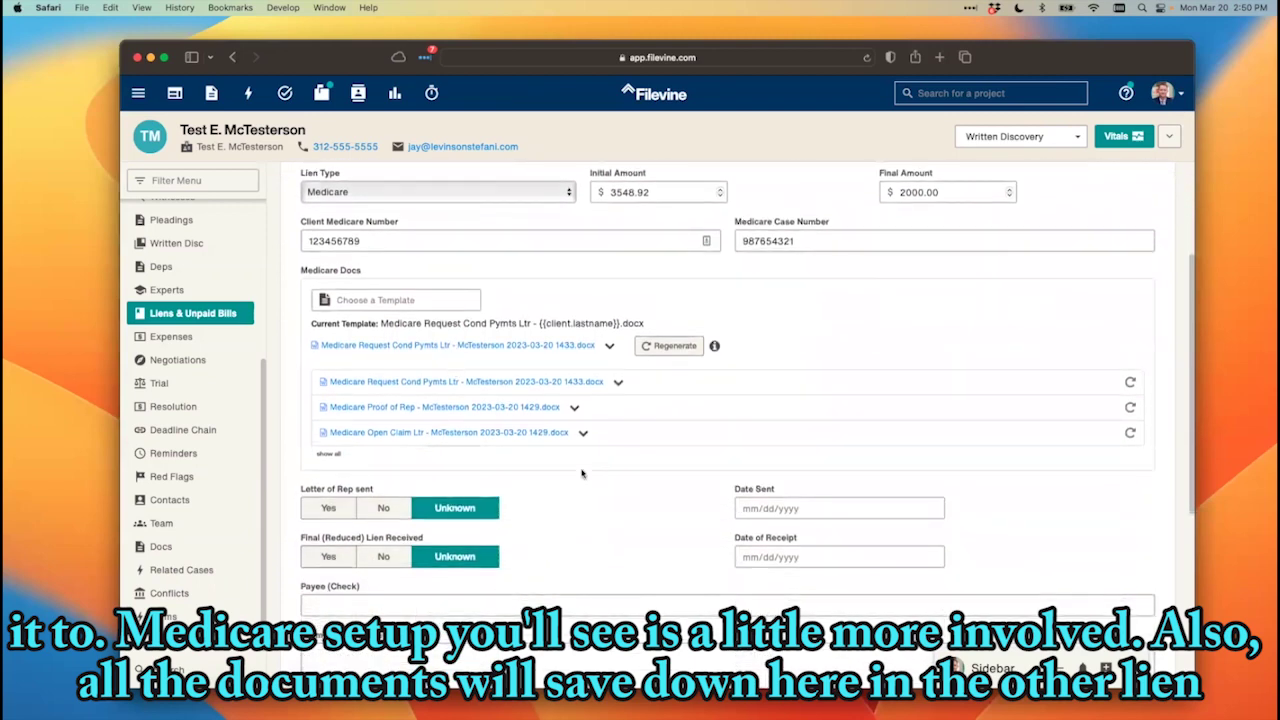
{"action": "scroll", "coordinate": [582, 473], "scroll_direction": "down", "scroll_amount": 4}
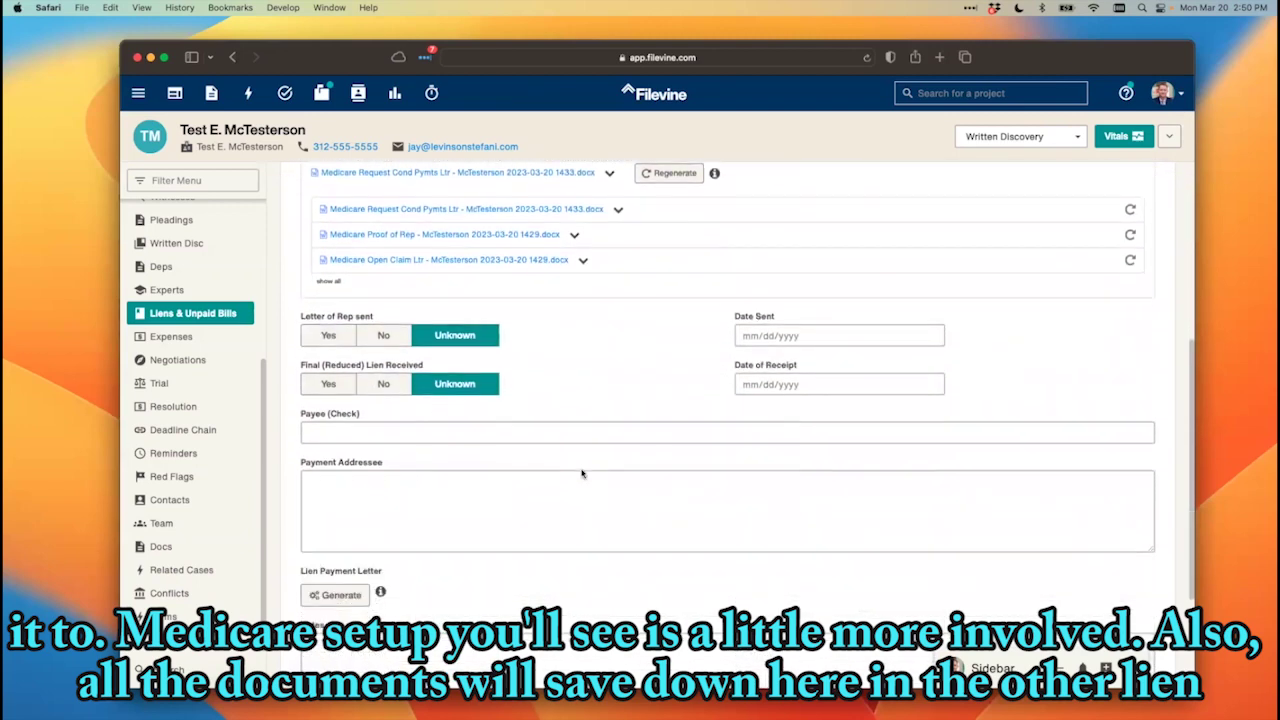
{"action": "scroll", "coordinate": [582, 473], "scroll_direction": "down", "scroll_amount": 3}
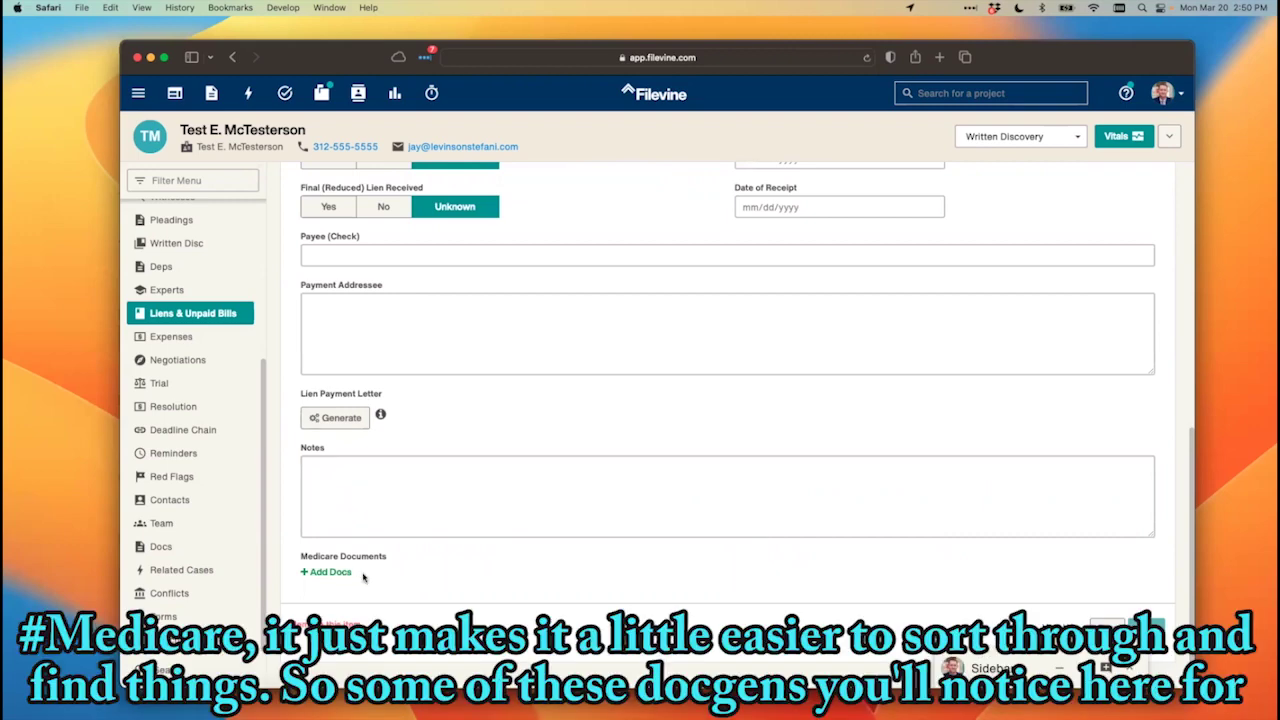
{"action": "scroll", "coordinate": [572, 504], "scroll_direction": "up", "scroll_amount": 5}
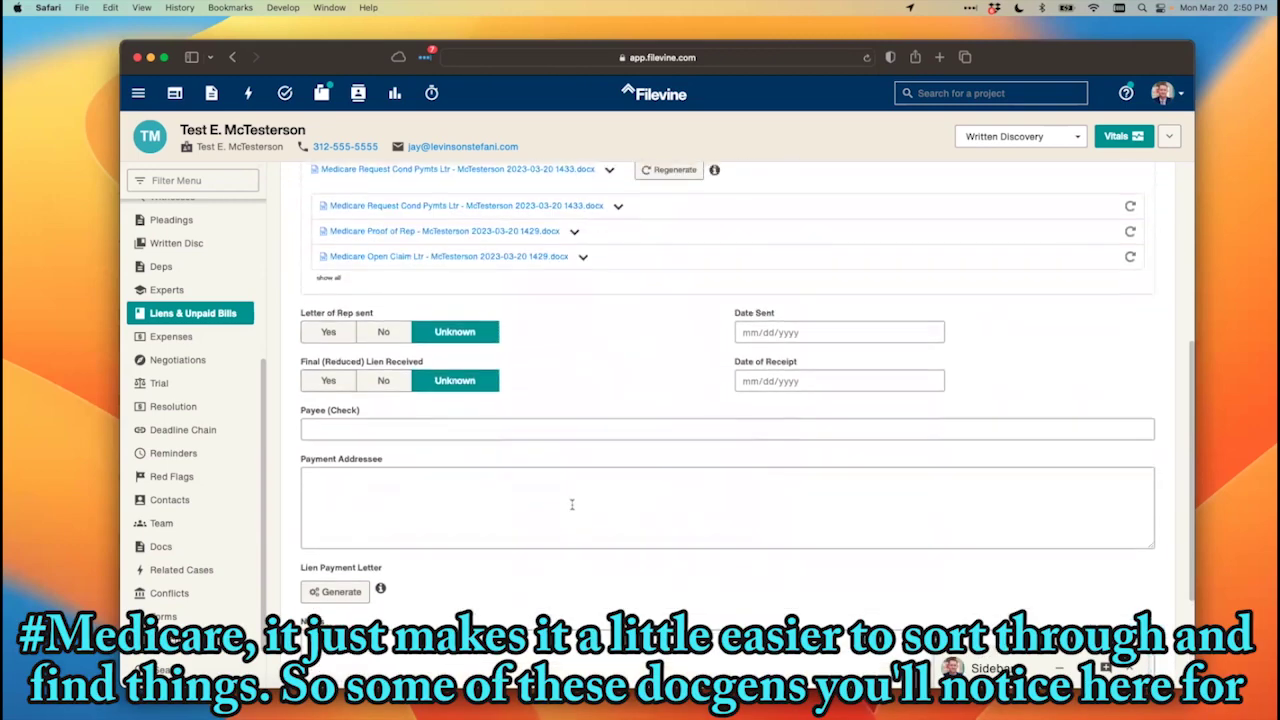
{"action": "scroll", "coordinate": [572, 504], "scroll_direction": "up", "scroll_amount": 1}
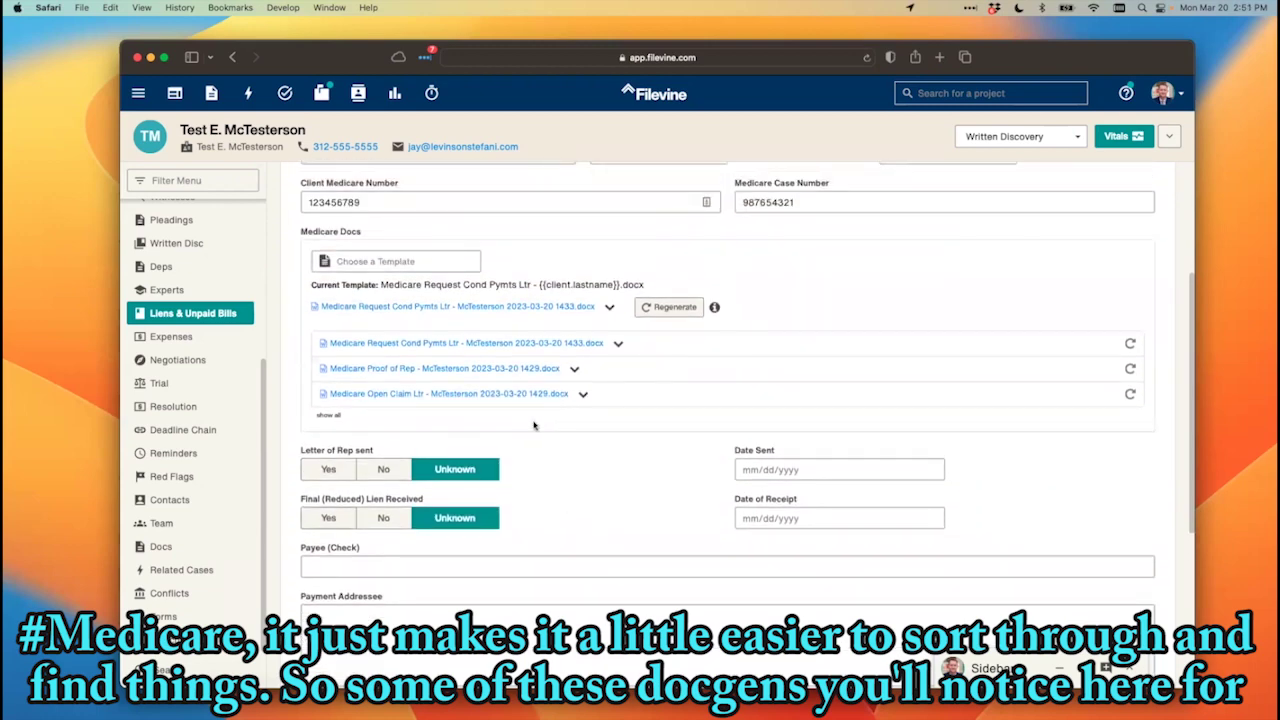
Open the Medicare Open Claim letter and review its auto-filled client and claim details.
{"action": "left_click", "coordinate": [481, 394]}
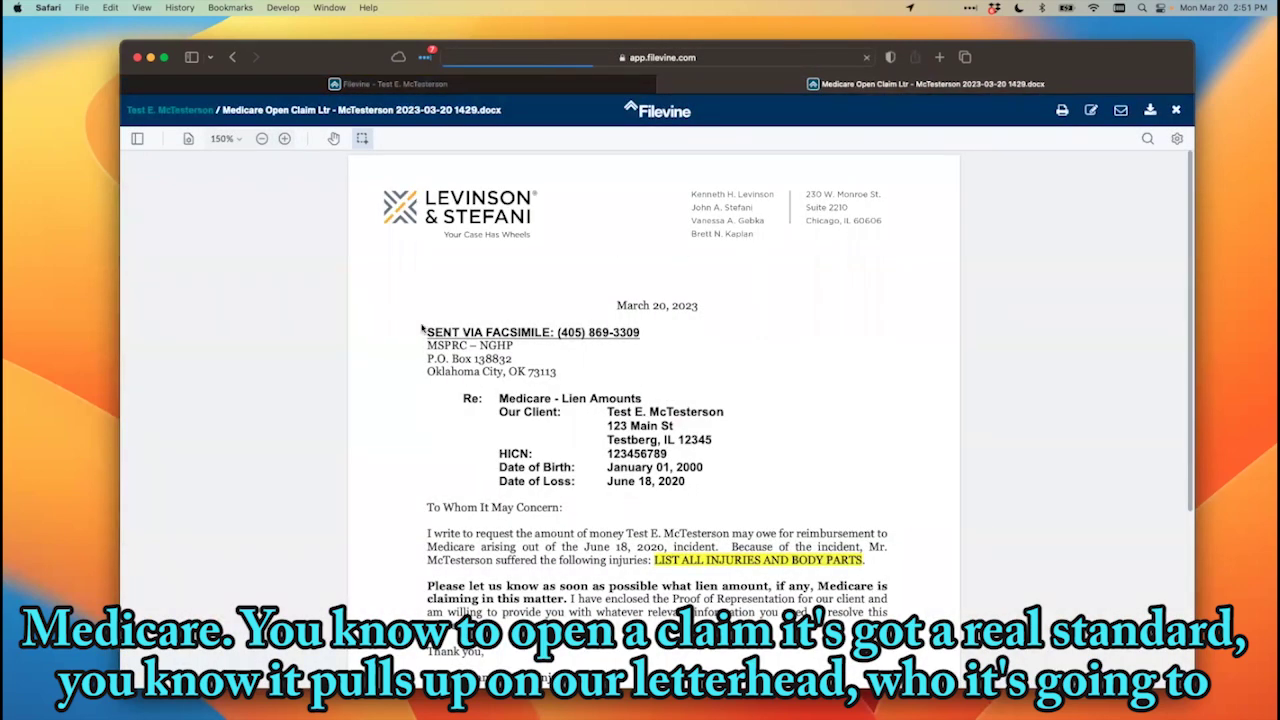
{"action": "scroll", "coordinate": [422, 328], "scroll_direction": "down", "scroll_amount": 5}
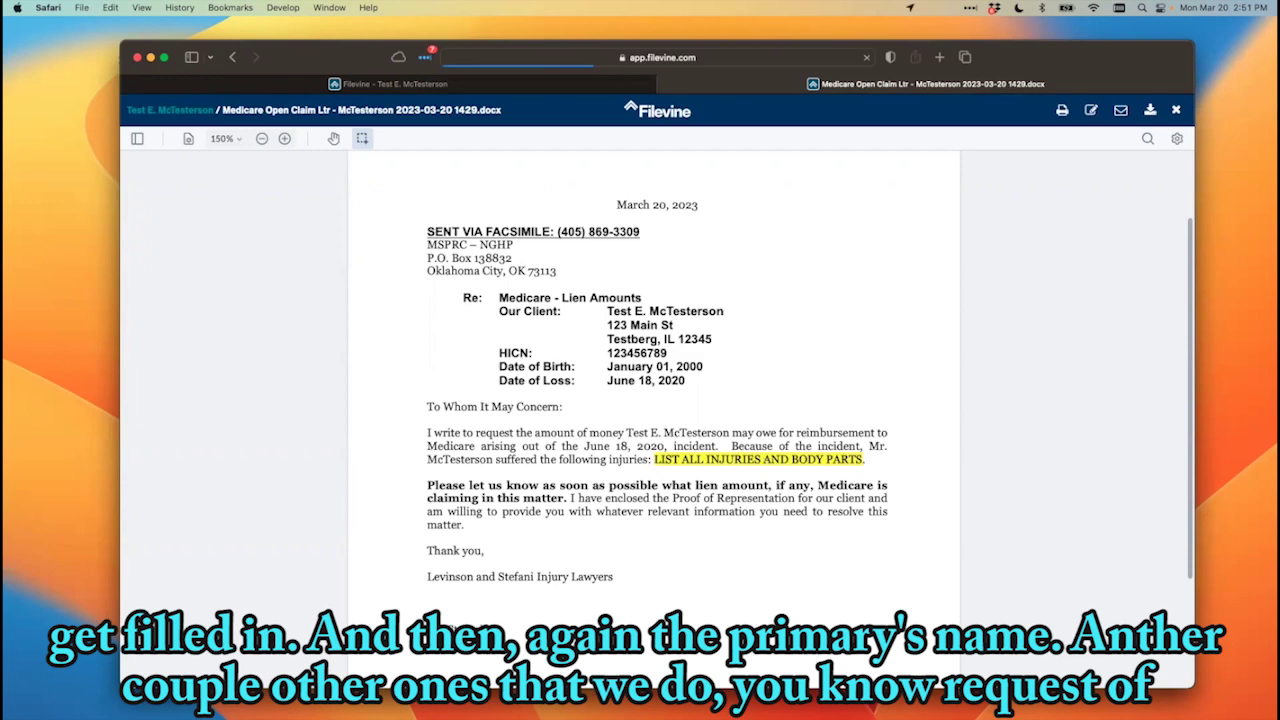
Finish reading the Medicare Open Claim letter, return to the Medicare lien record and show all of its Medicare documents.
{"action": "scroll", "coordinate": [654, 400], "scroll_direction": "down", "scroll_amount": 2}
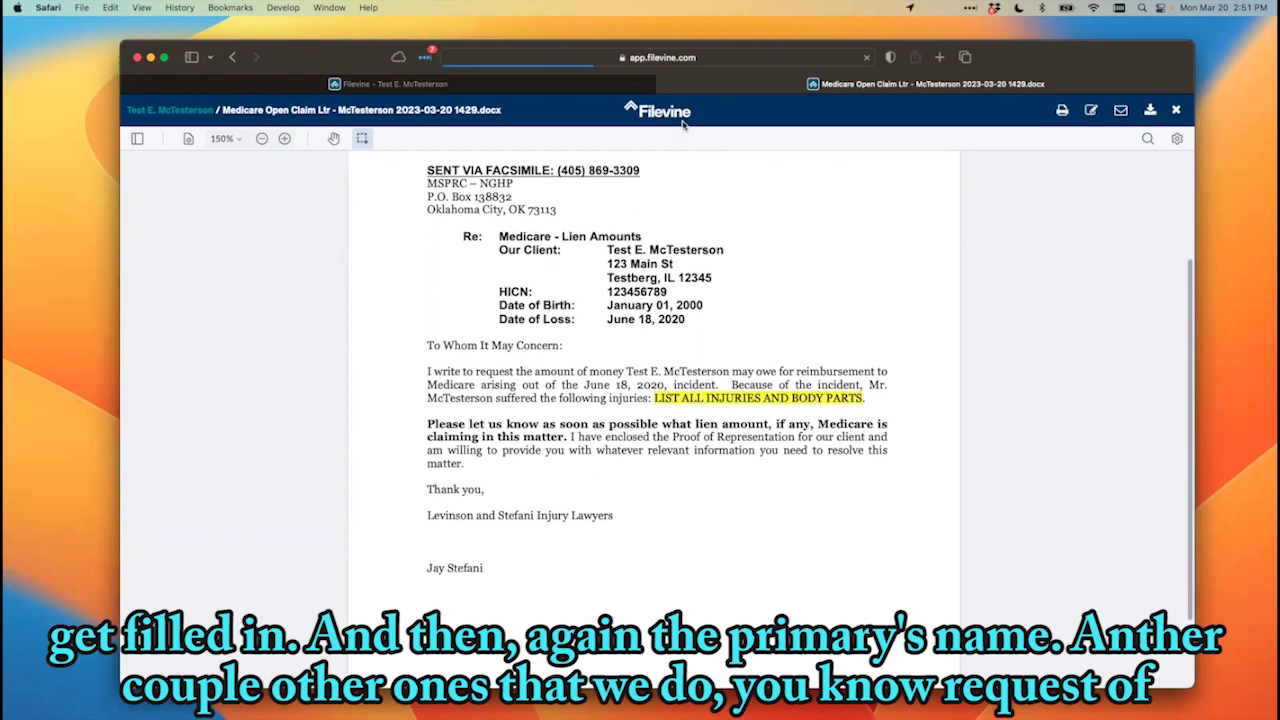
{"action": "left_click", "coordinate": [665, 86]}
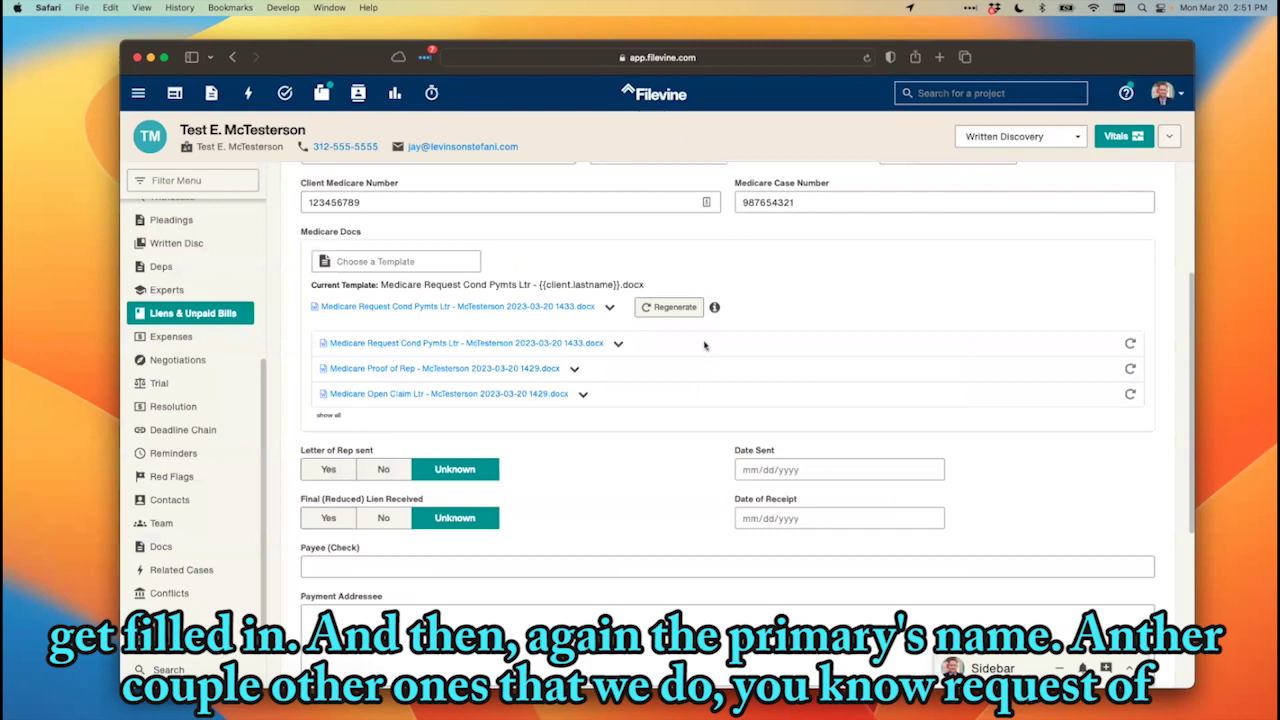
{"action": "scroll", "coordinate": [675, 382], "scroll_direction": "down", "scroll_amount": 1}
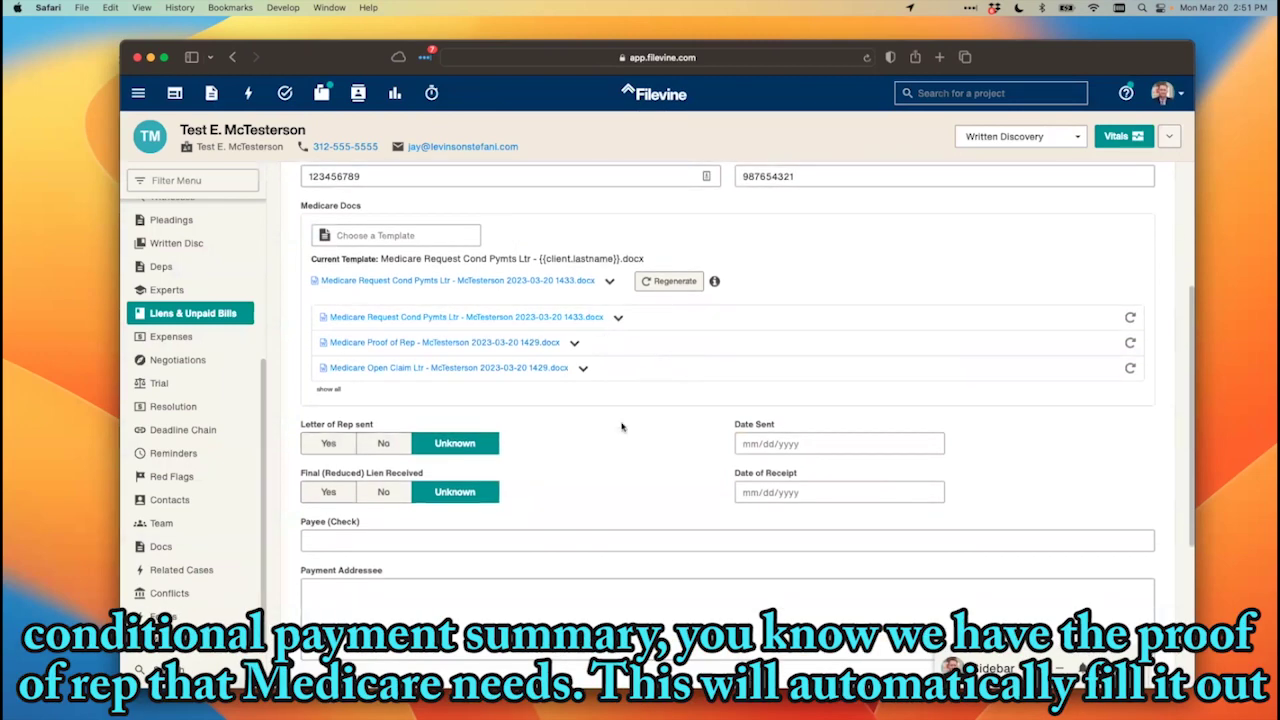
{"action": "left_click", "coordinate": [329, 389]}
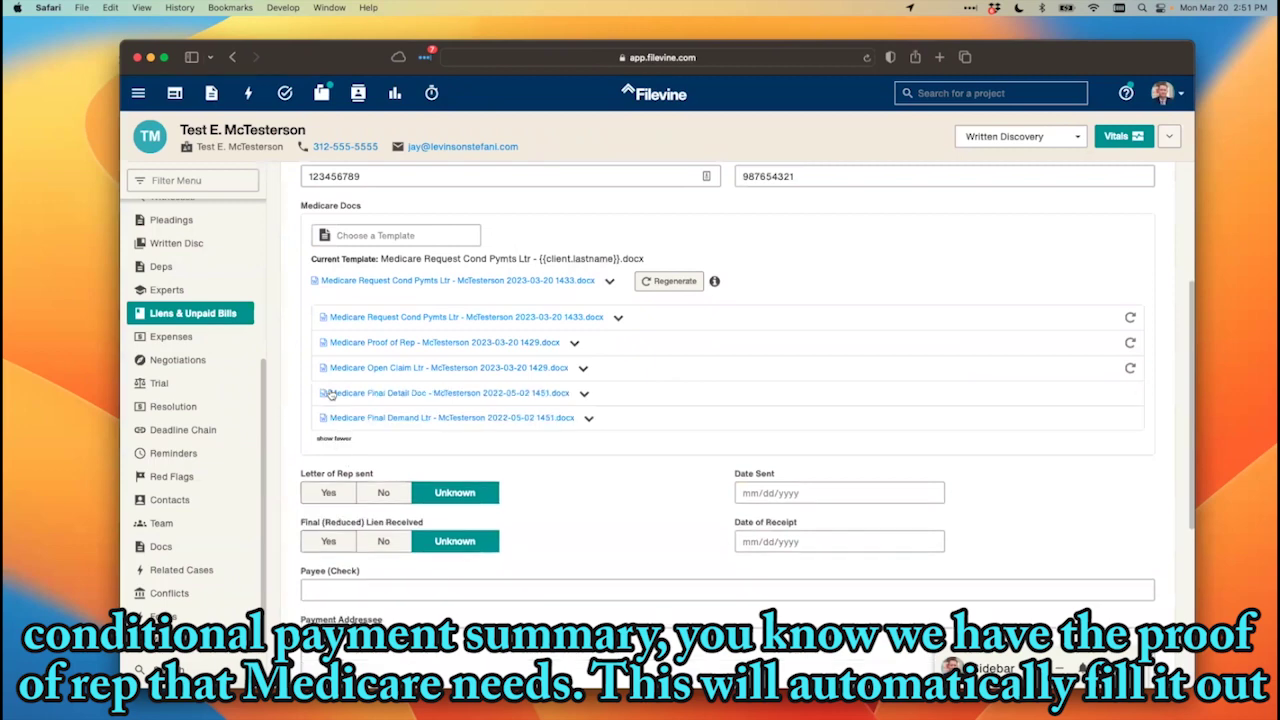
Open the Medicare Proof of Rep document, review its beneficiary details and signature sections, and close it.
{"action": "left_click", "coordinate": [398, 343]}
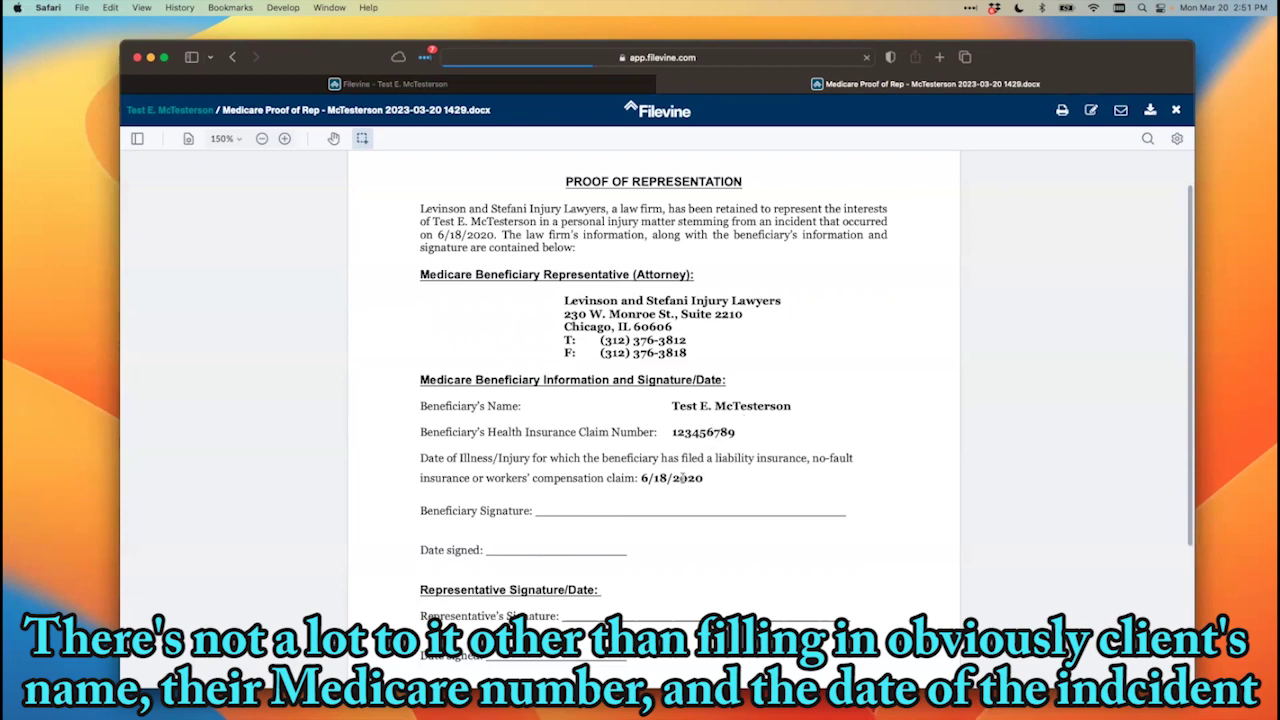
{"action": "scroll", "coordinate": [684, 478], "scroll_direction": "down", "scroll_amount": 3}
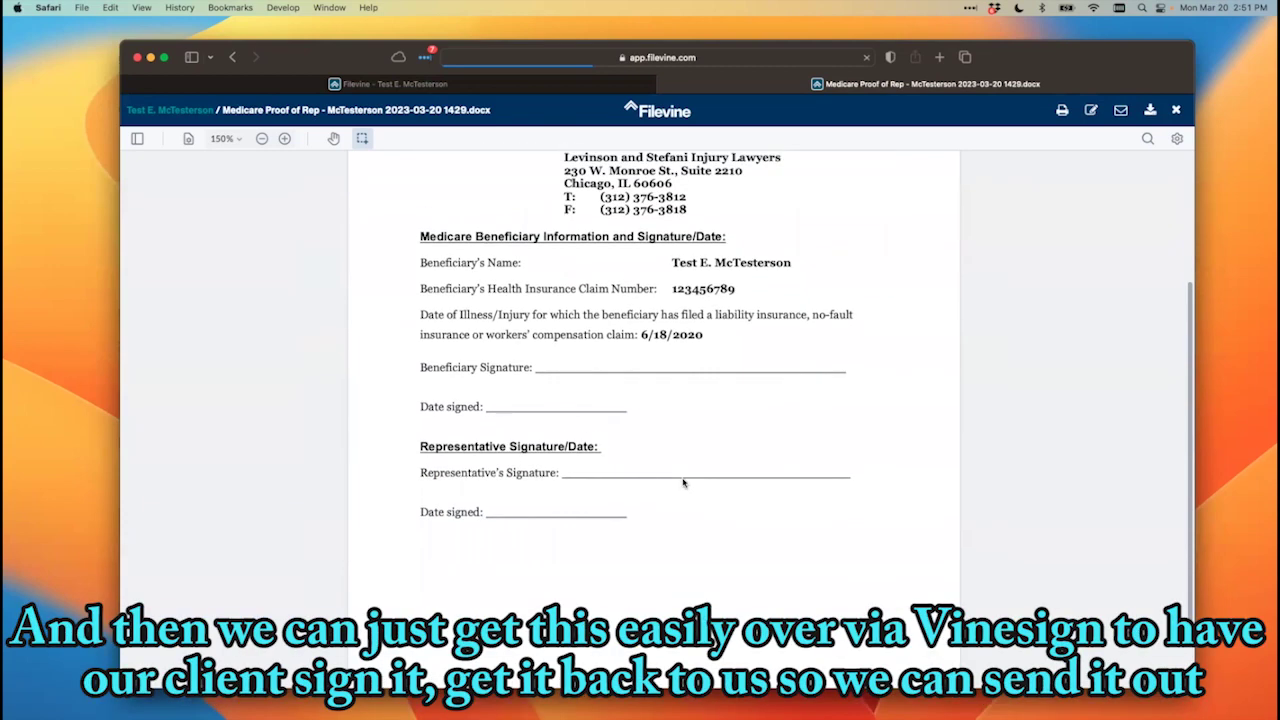
{"action": "scroll", "coordinate": [684, 483], "scroll_direction": "up", "scroll_amount": 4}
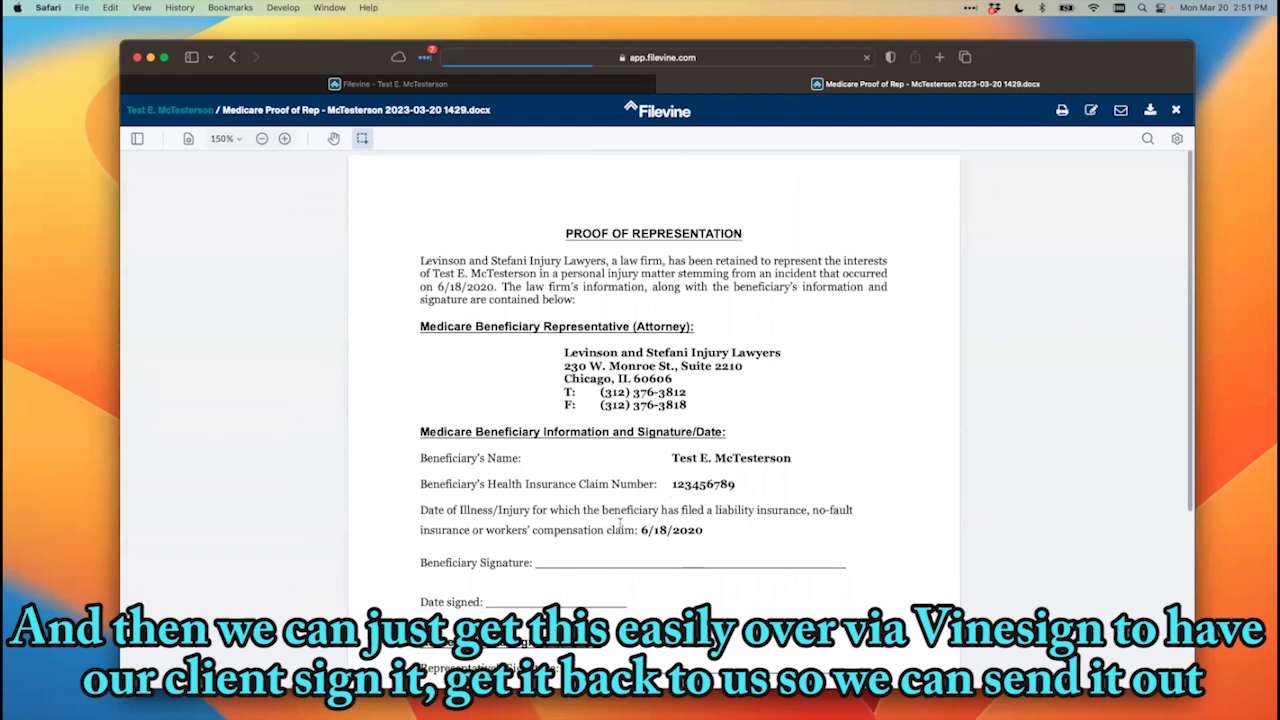
{"action": "left_click", "coordinate": [1178, 112]}
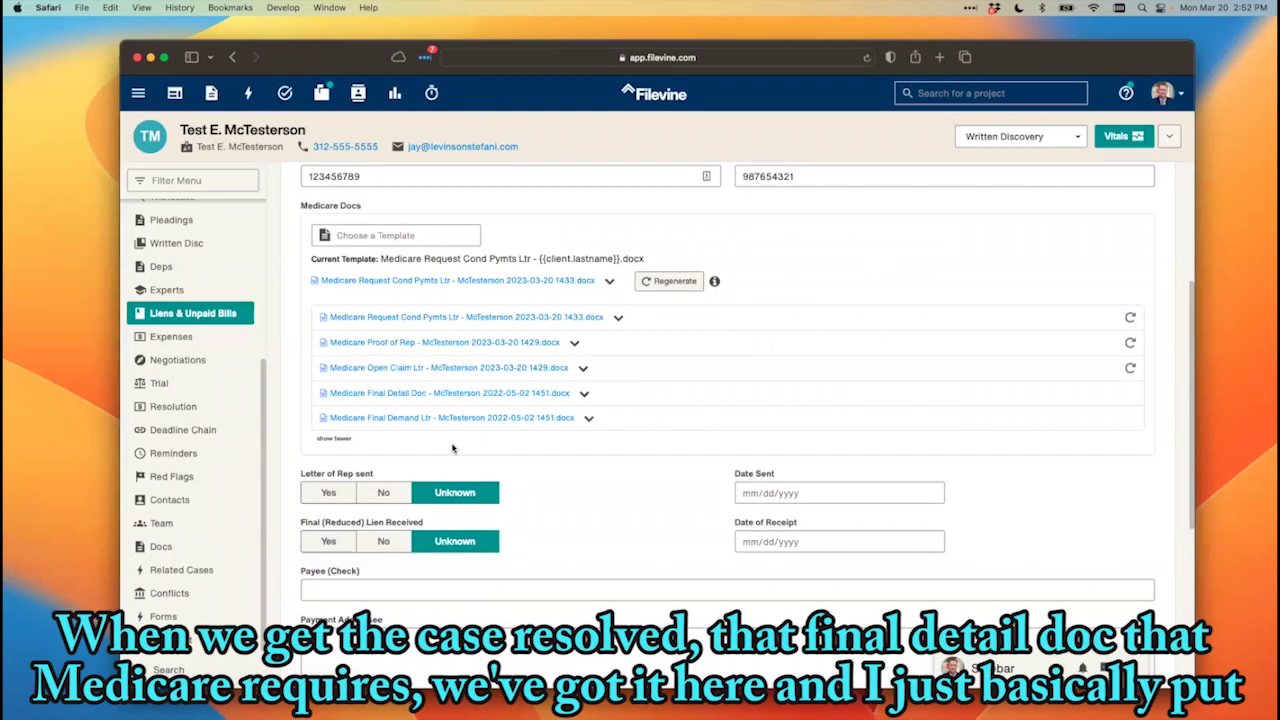
Open the Medicare Final Detail Doc, review its beneficiary information and settlement table, and close it.
{"action": "left_click", "coordinate": [414, 396]}
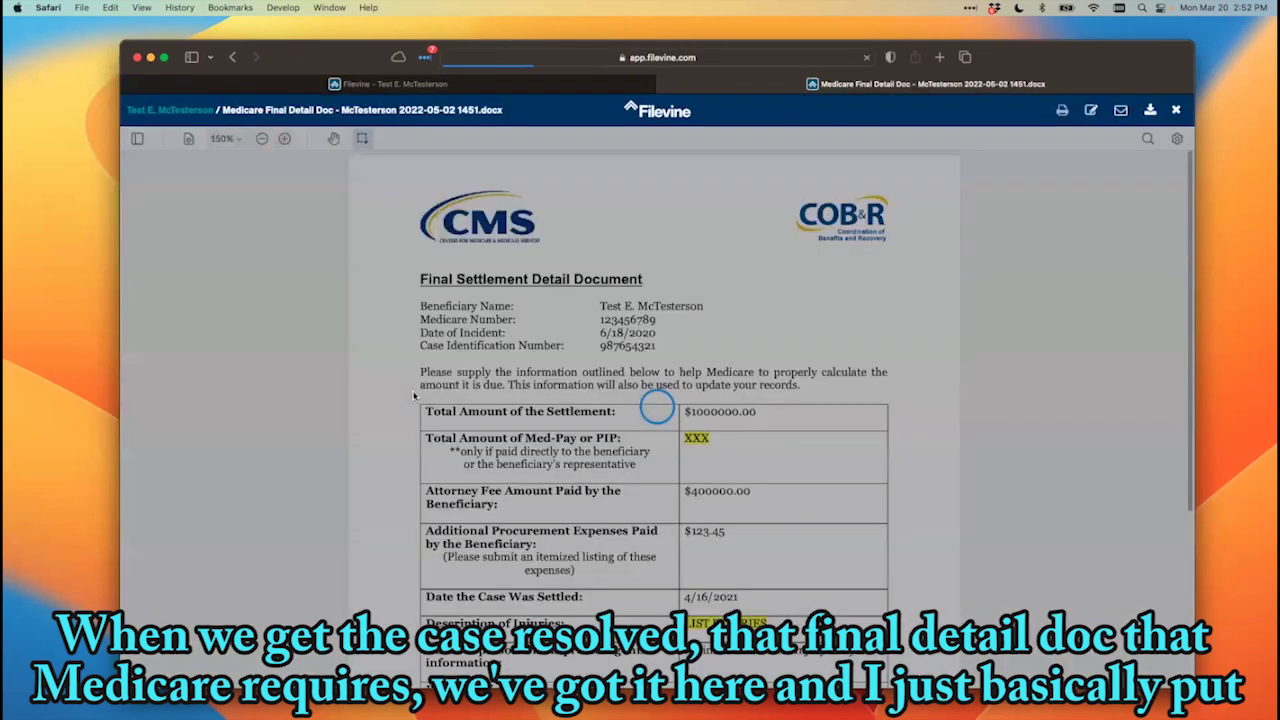
{"action": "scroll", "coordinate": [388, 415], "scroll_direction": "down", "scroll_amount": 2}
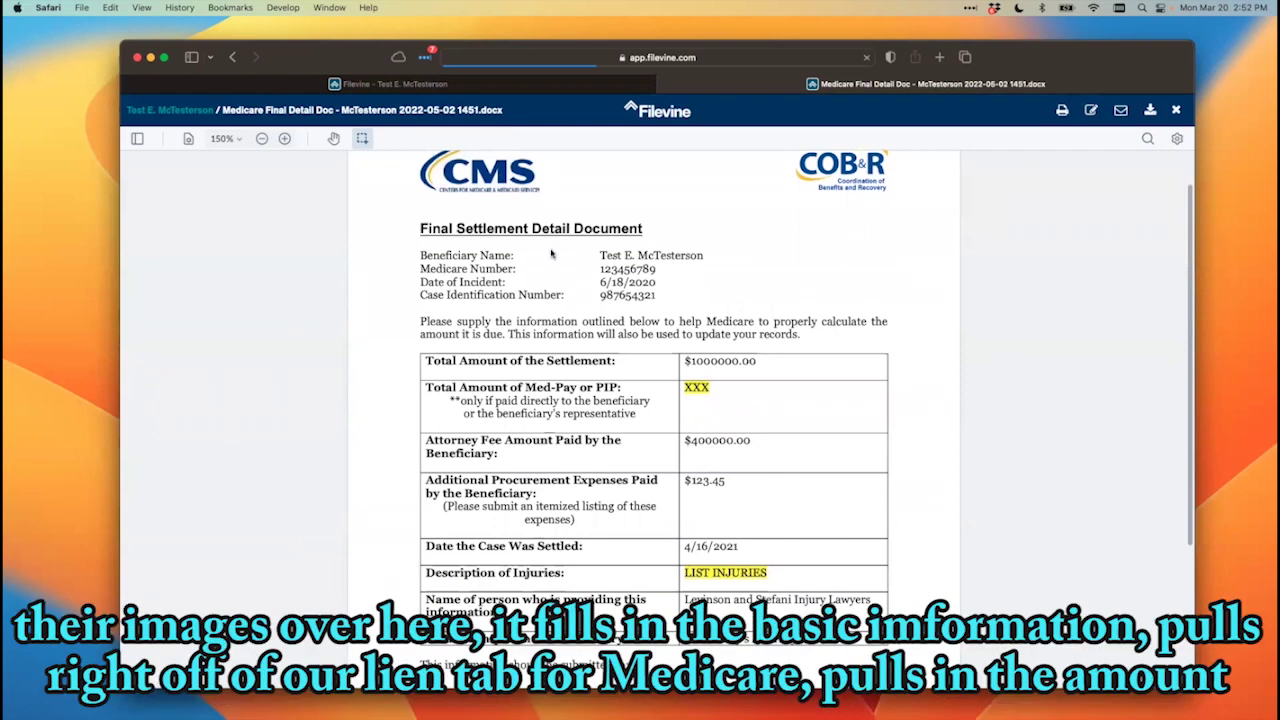
{"action": "scroll", "coordinate": [387, 417], "scroll_direction": "down", "scroll_amount": 1}
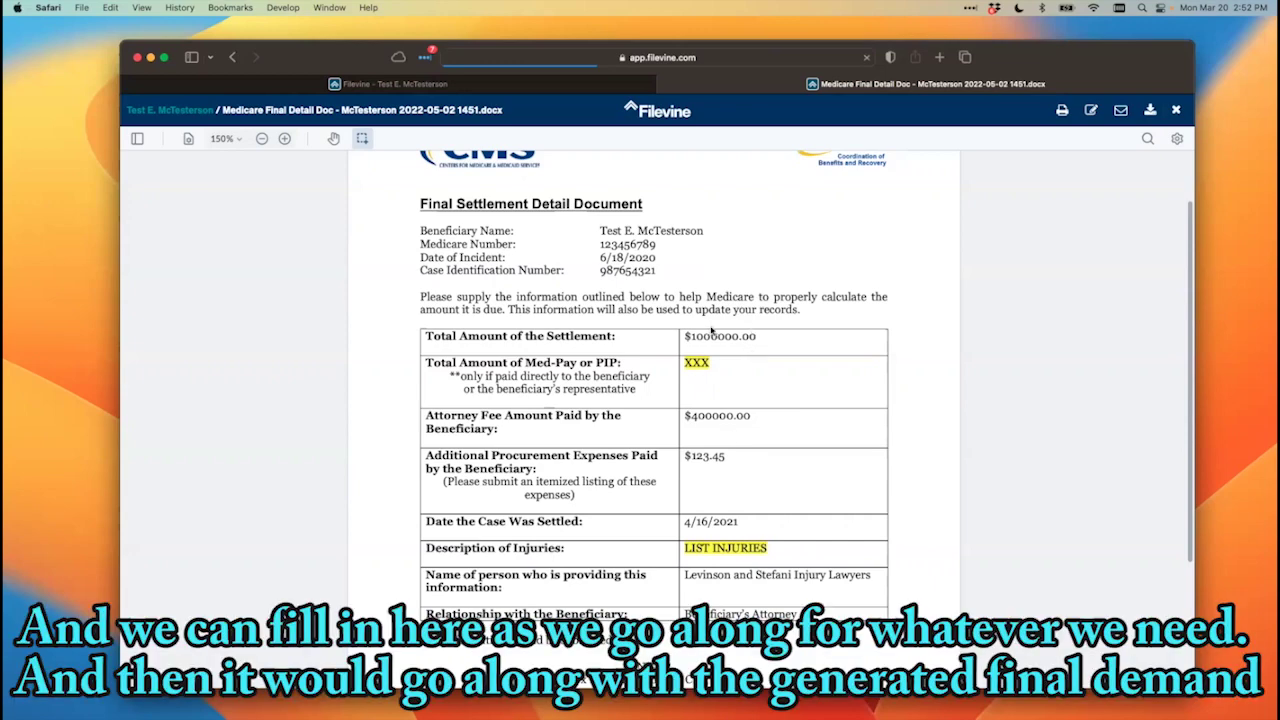
{"action": "scroll", "coordinate": [744, 560], "scroll_direction": "down", "scroll_amount": 2}
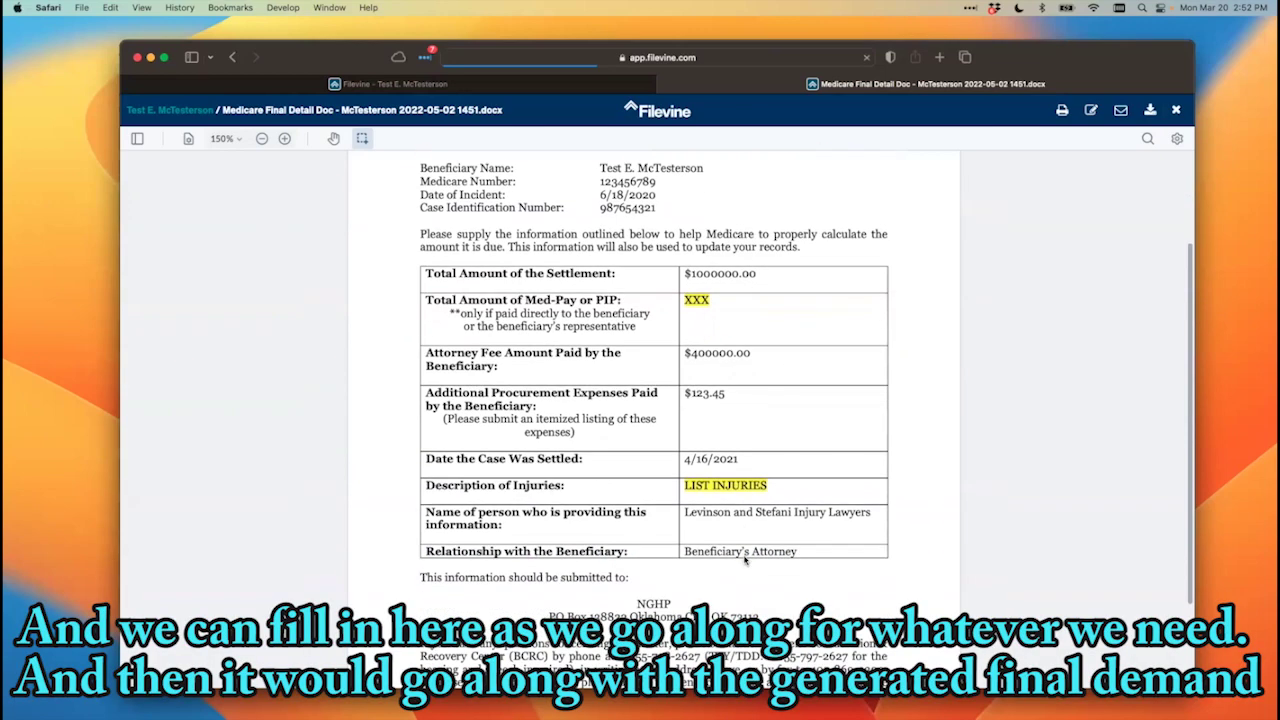
{"action": "scroll", "coordinate": [744, 560], "scroll_direction": "up", "scroll_amount": 2}
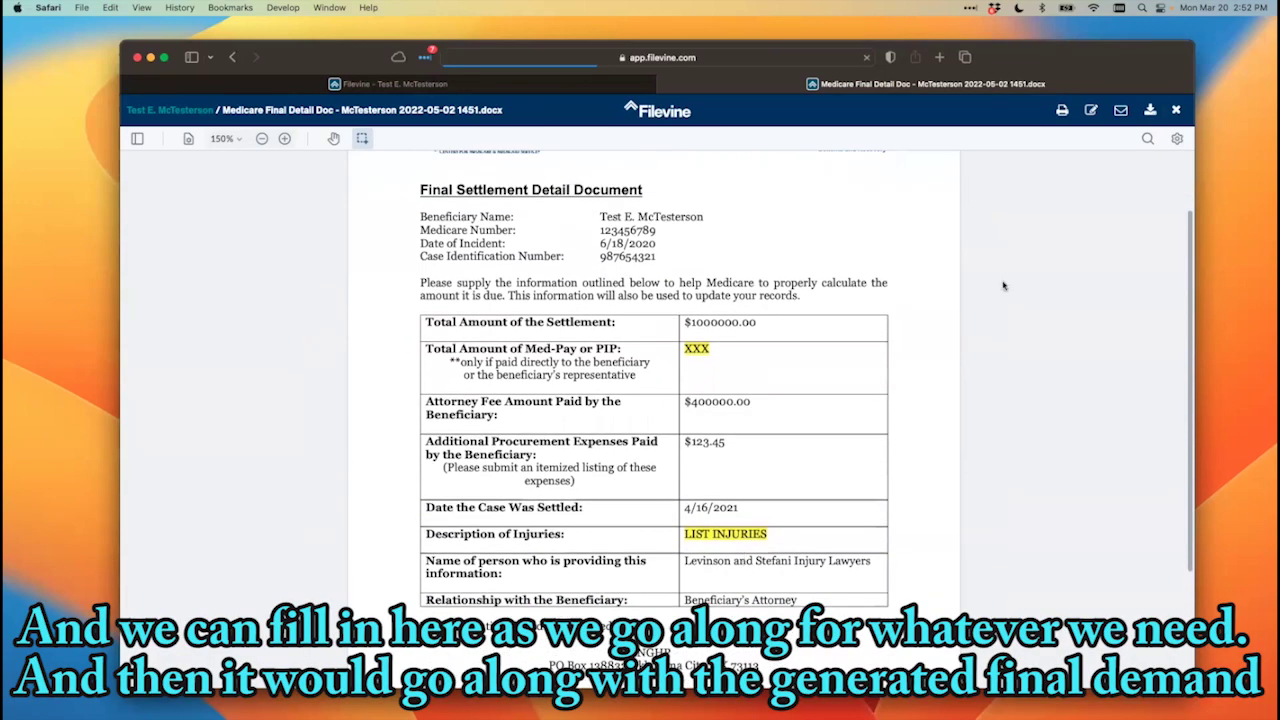
{"action": "left_click", "coordinate": [1176, 110]}
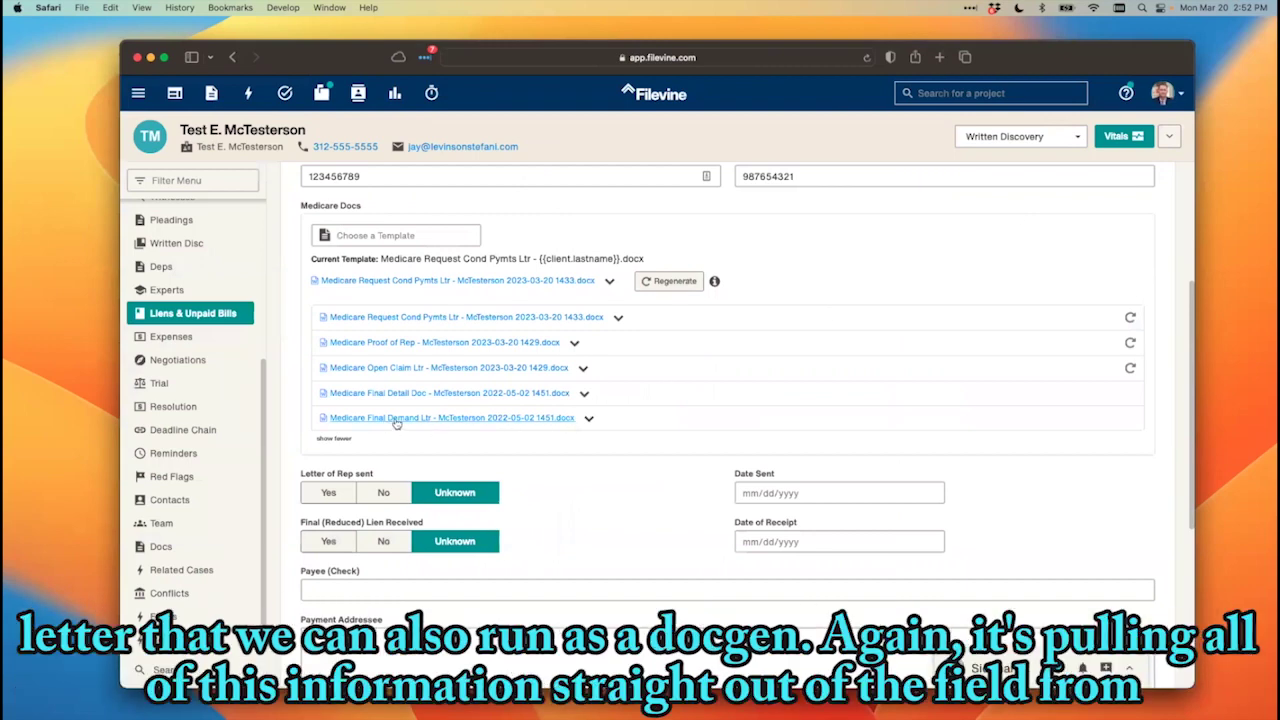
Open the Medicare Final Demand letter, review its case details and enclosures, and return to the start of the Medicare lien record.
{"action": "left_click", "coordinate": [392, 420]}
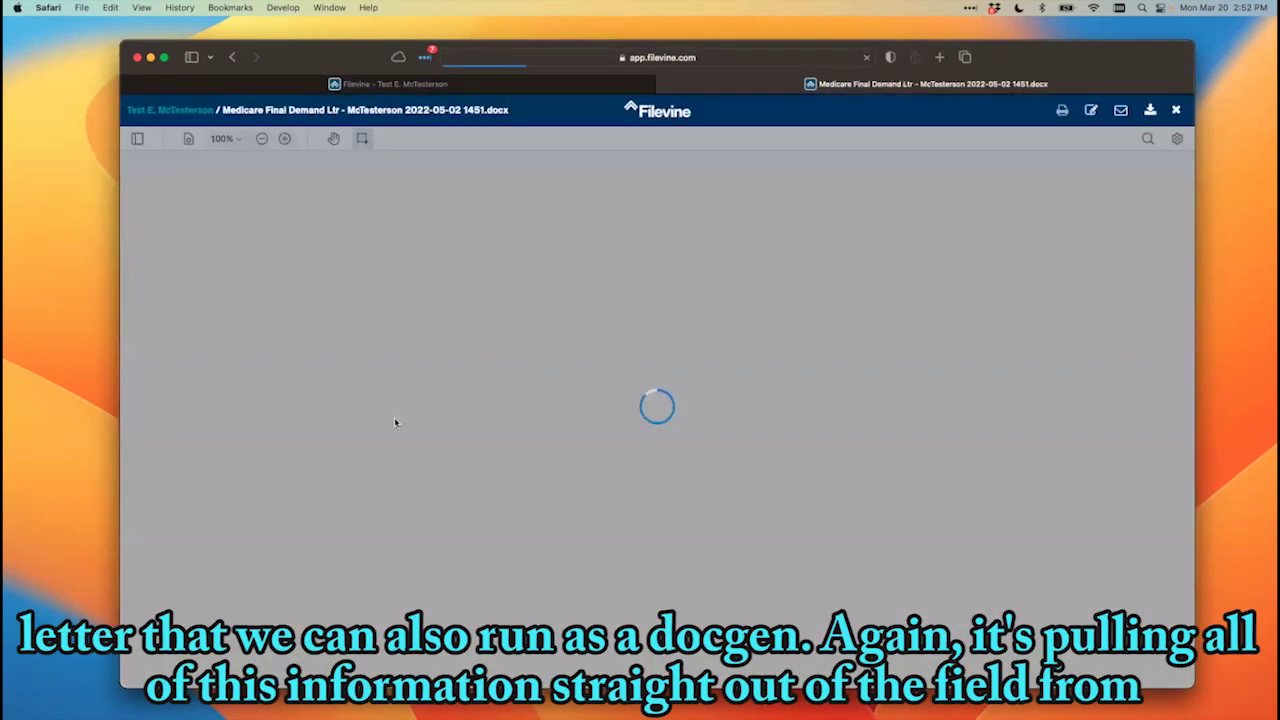
{"action": "scroll", "coordinate": [395, 423], "scroll_direction": "down", "scroll_amount": 3}
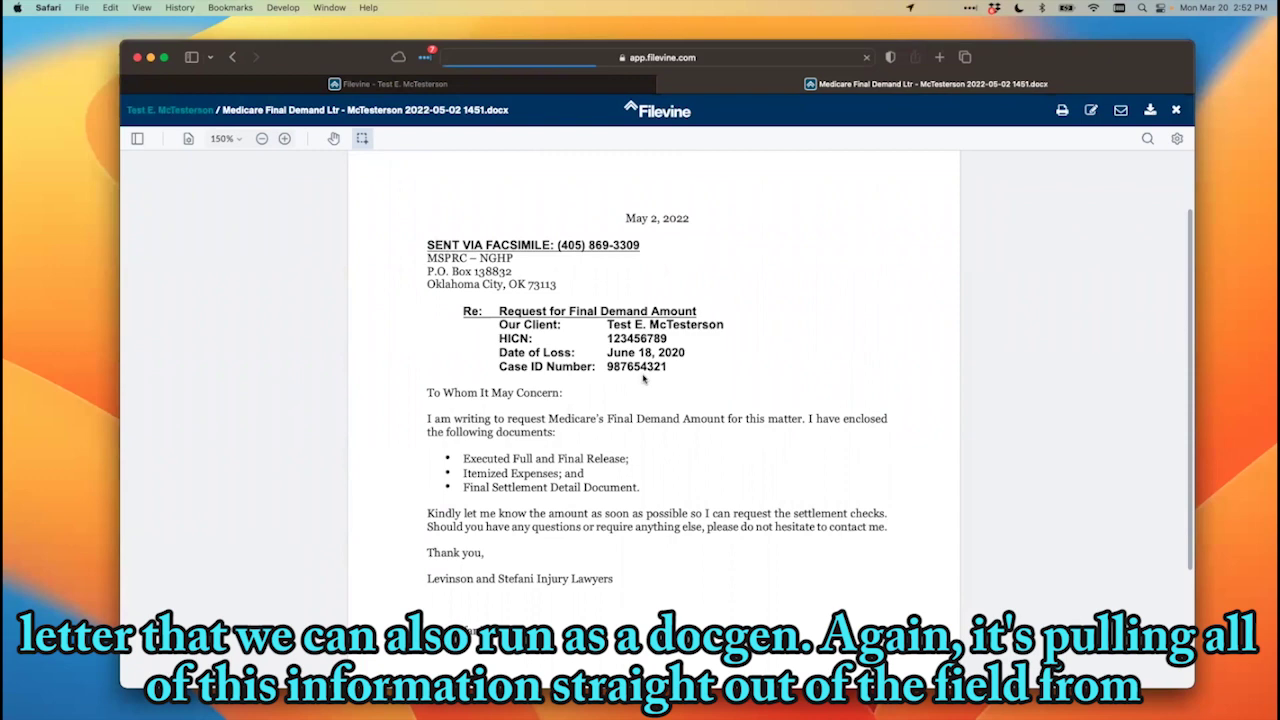
{"action": "left_click", "coordinate": [665, 86]}
{"action": "scroll", "coordinate": [689, 323], "scroll_direction": "up", "scroll_amount": 5}
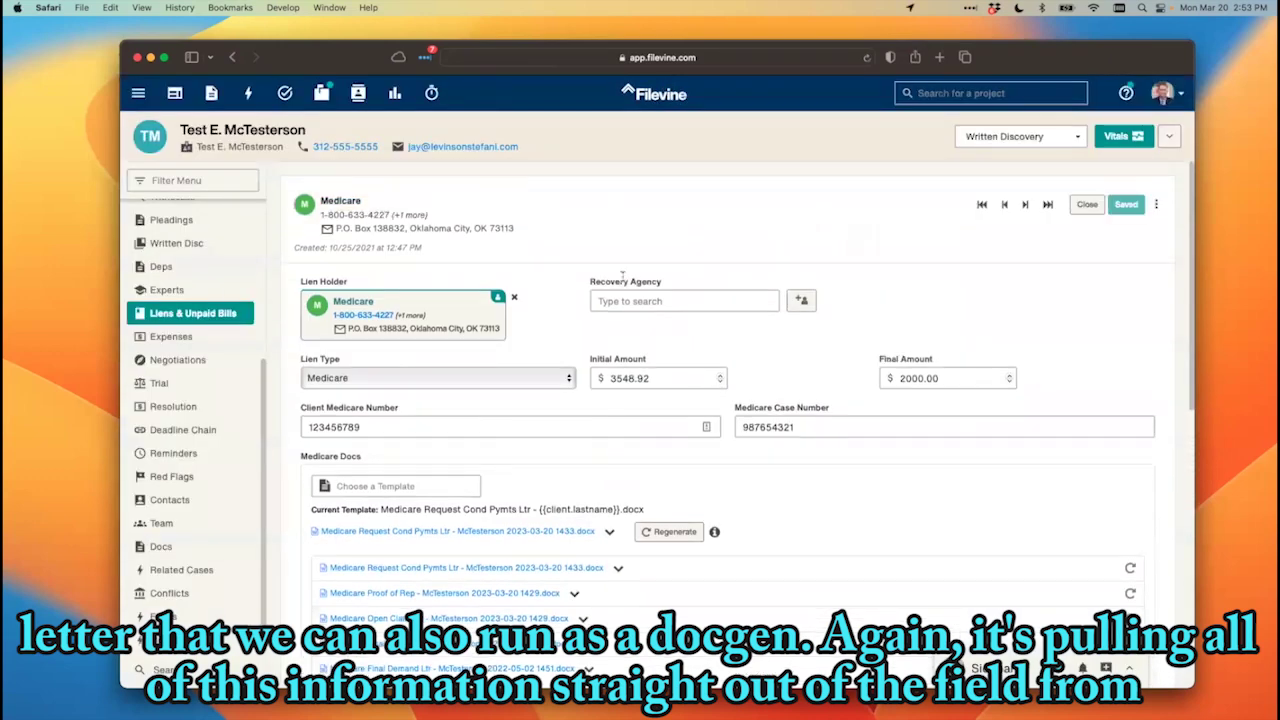
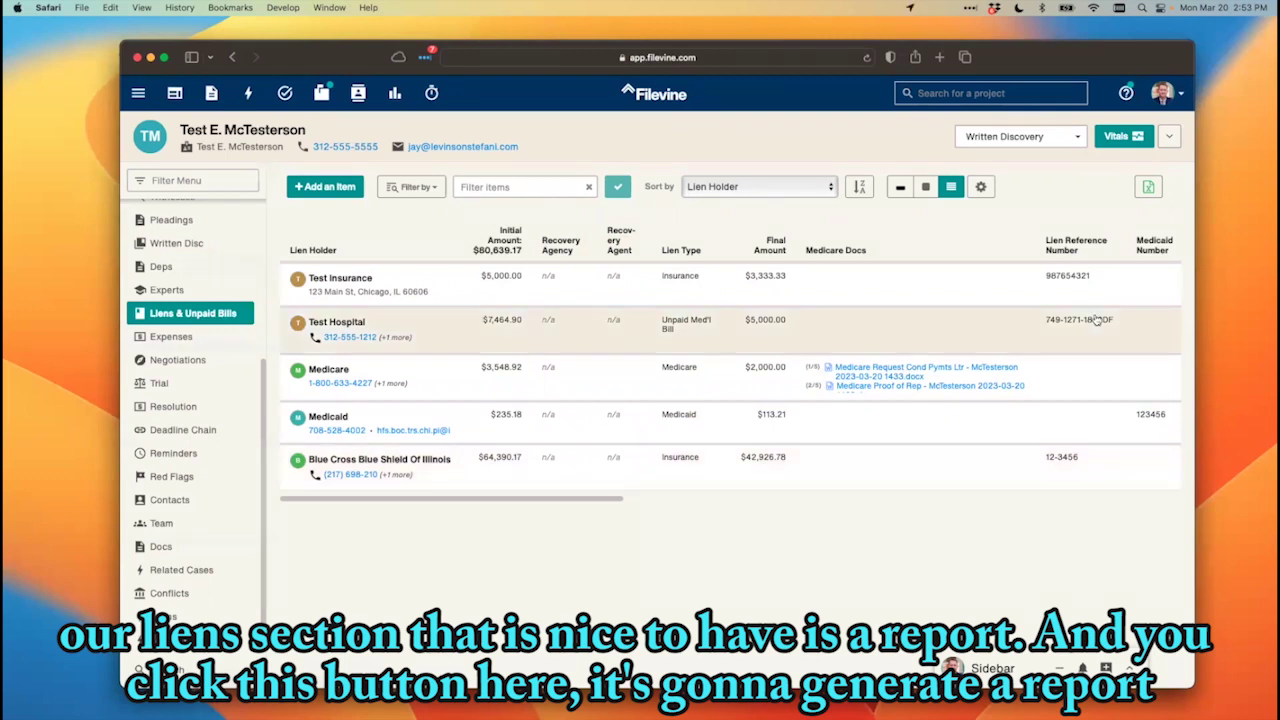
Generate the Final Lien Savings report from the liens list, review it in Excel and return to Filevine.
{"action": "left_click", "coordinate": [1146, 188]}
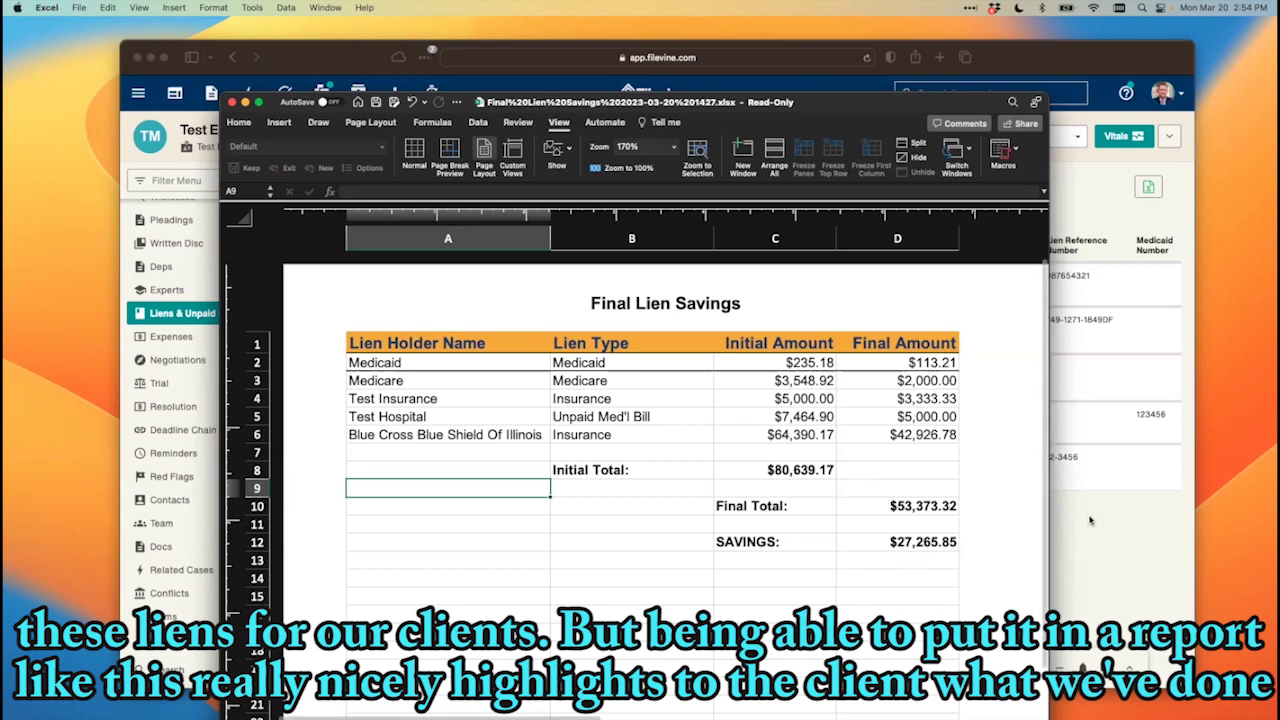
{"action": "left_click", "coordinate": [1092, 520]}
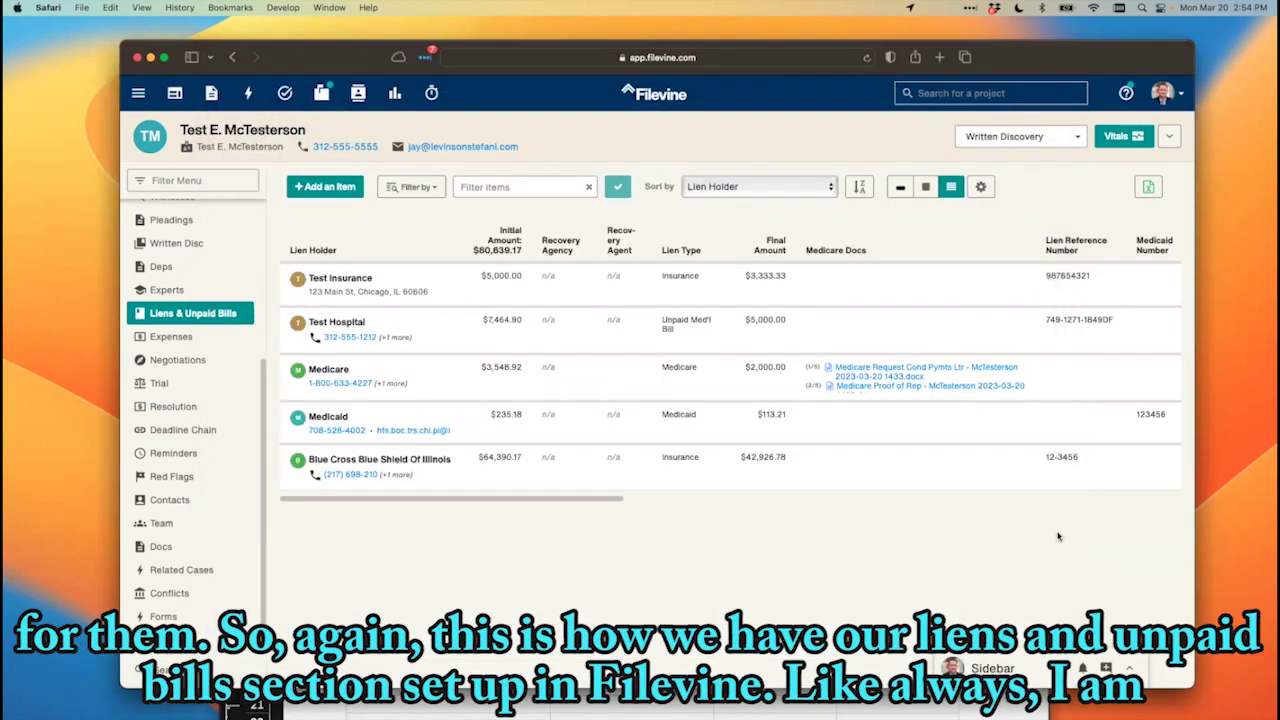